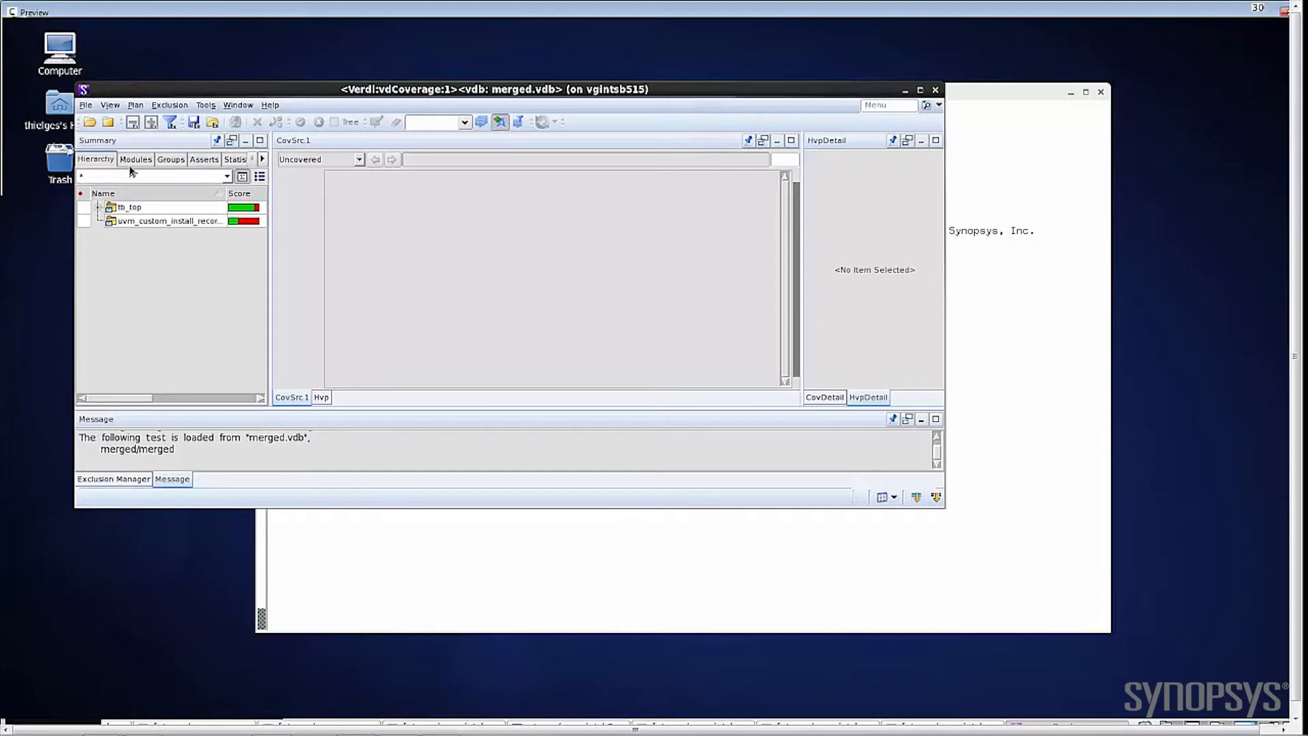
Step: View the module list, return to the design hierarchy, and expand the tb_top instance
{"action": "left_click", "coordinate": [124, 159]}
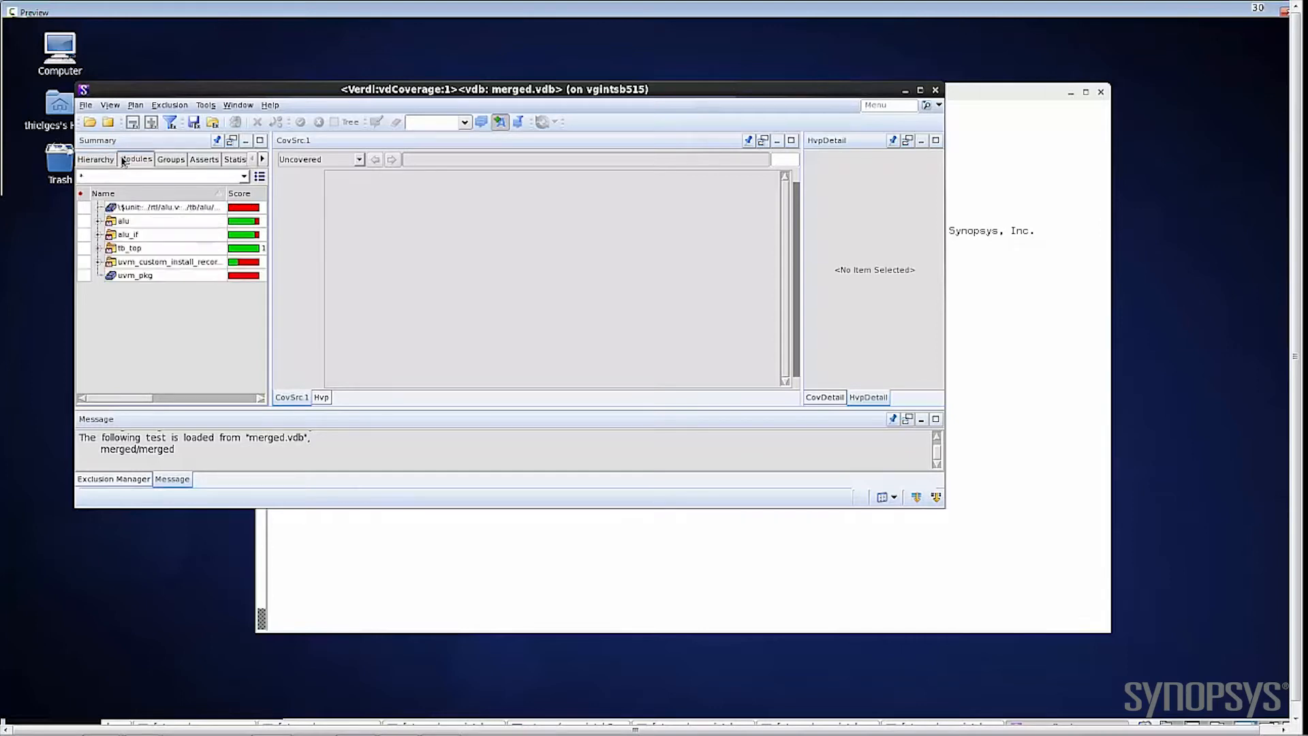
{"action": "left_click", "coordinate": [97, 160]}
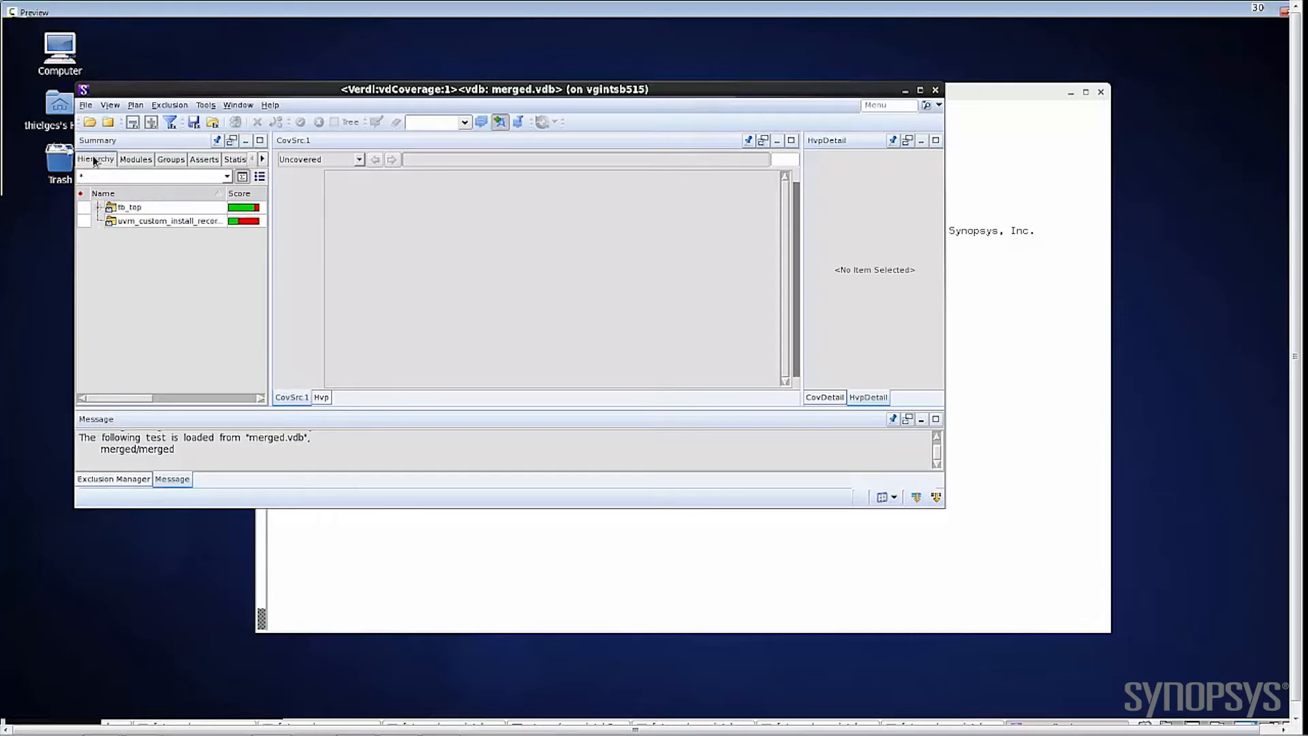
{"action": "left_click", "coordinate": [100, 208]}
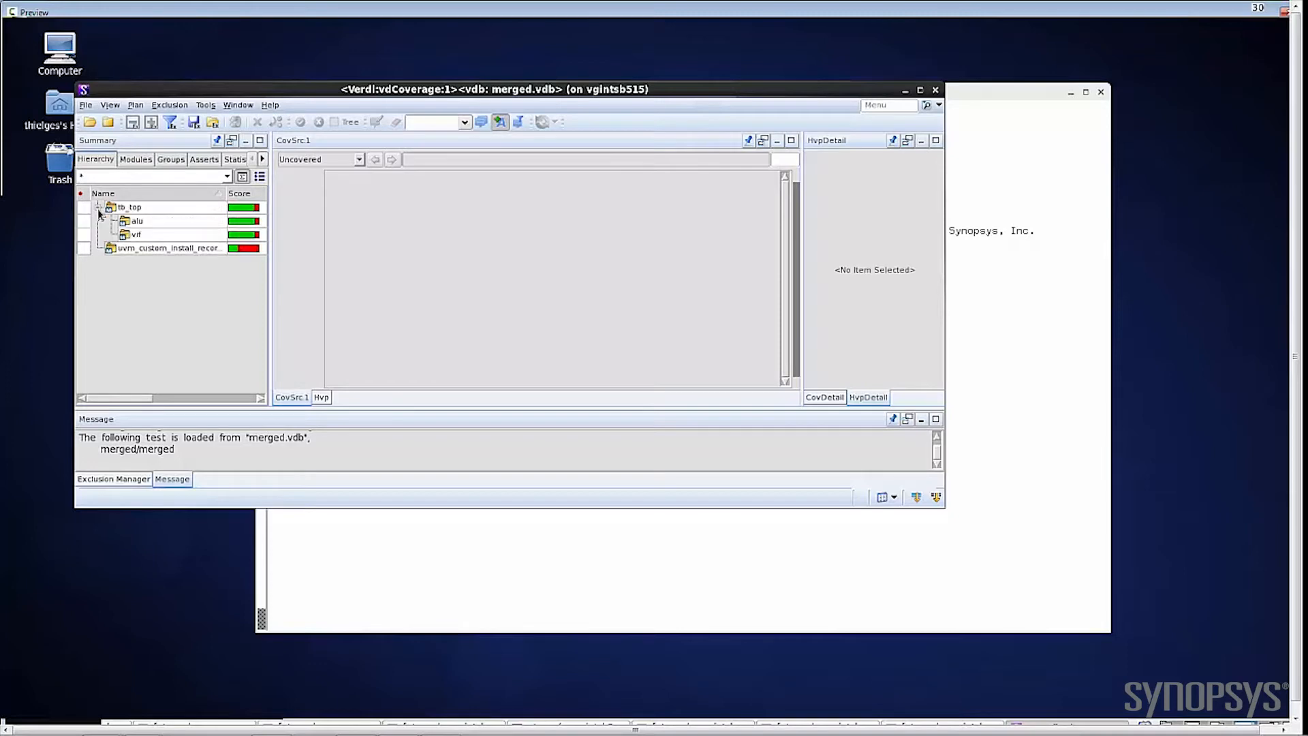
Step: Review the summary's module, cover group, assertion and statistics views, checking the coverpoints inside the alu_monitor add group
{"action": "left_click", "coordinate": [136, 161]}
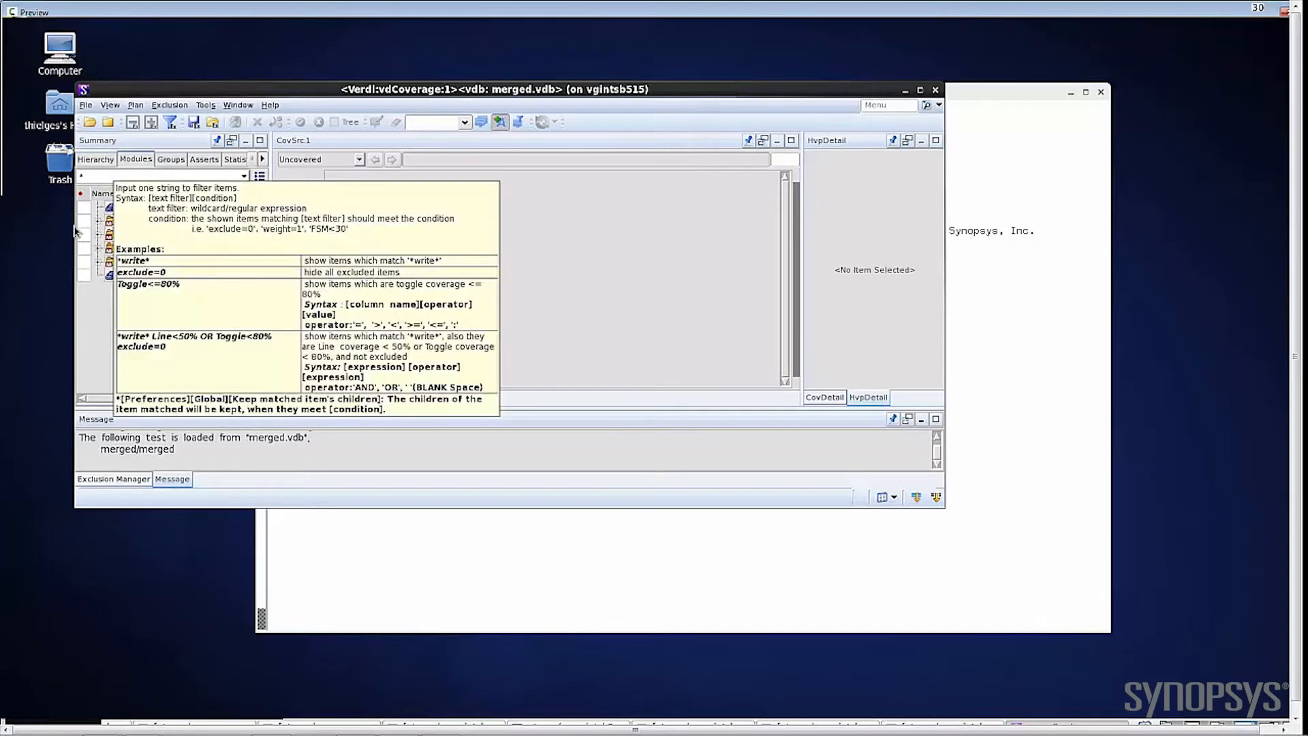
{"action": "left_click", "coordinate": [169, 160]}
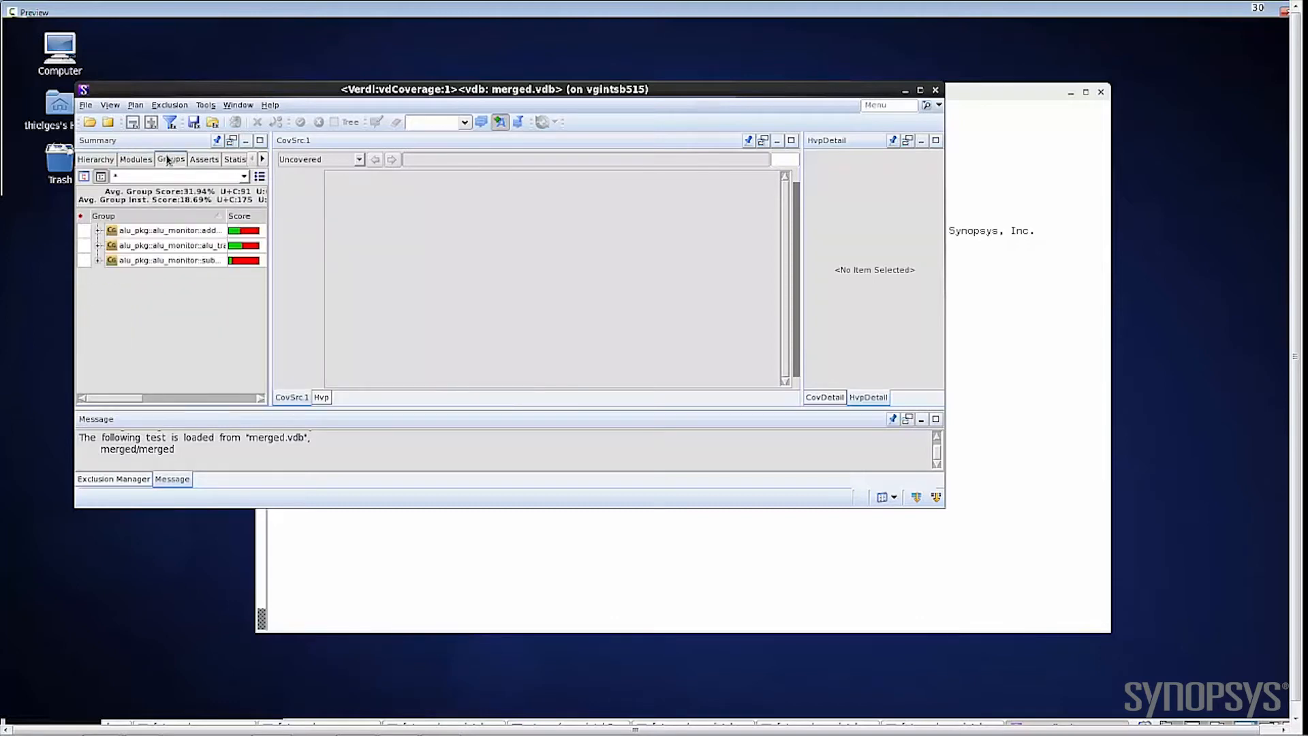
{"action": "left_click", "coordinate": [99, 231]}
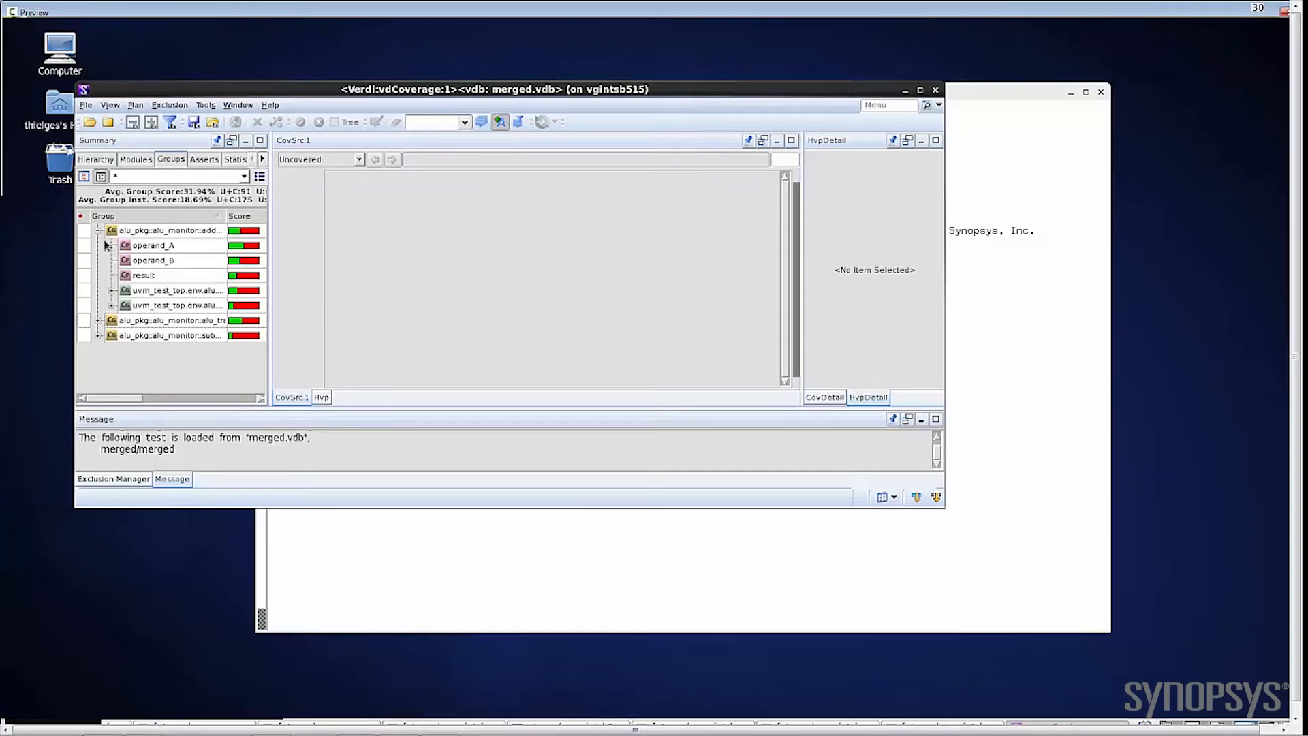
{"action": "left_click", "coordinate": [99, 230]}
{"action": "left_click", "coordinate": [196, 163]}
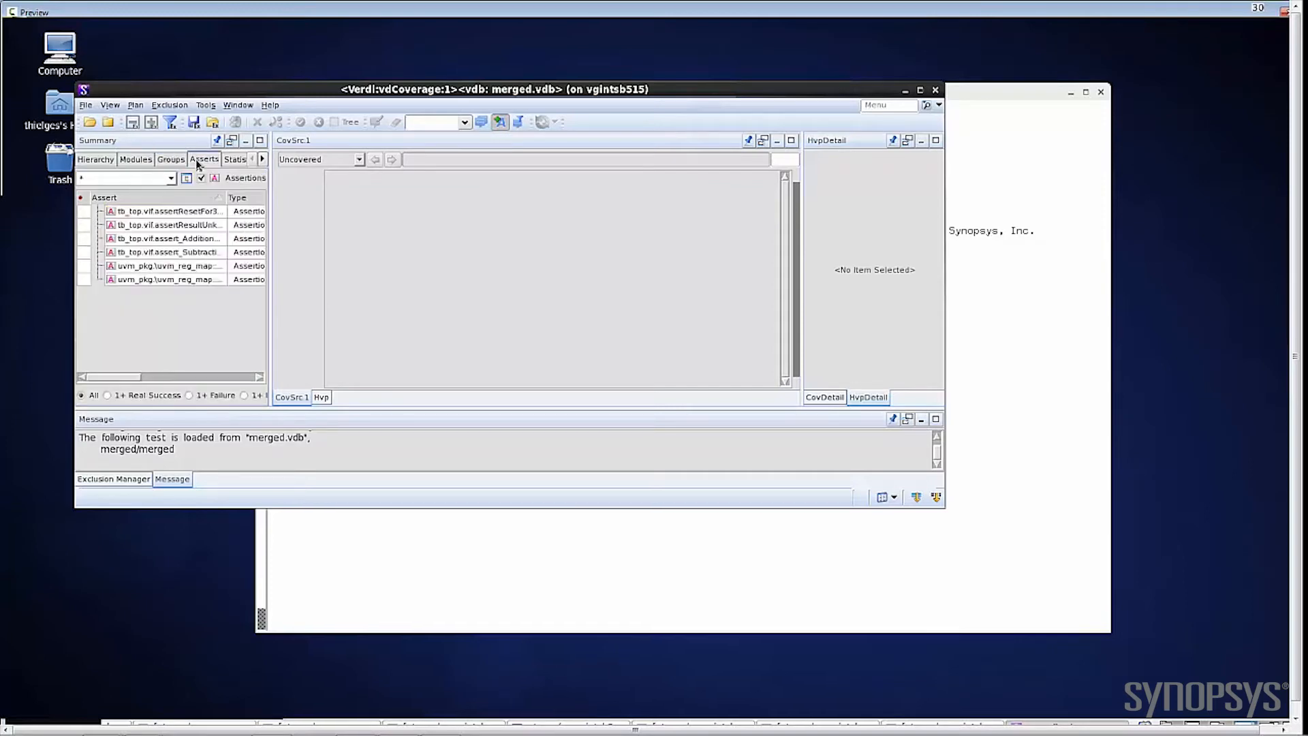
{"action": "left_click", "coordinate": [238, 160]}
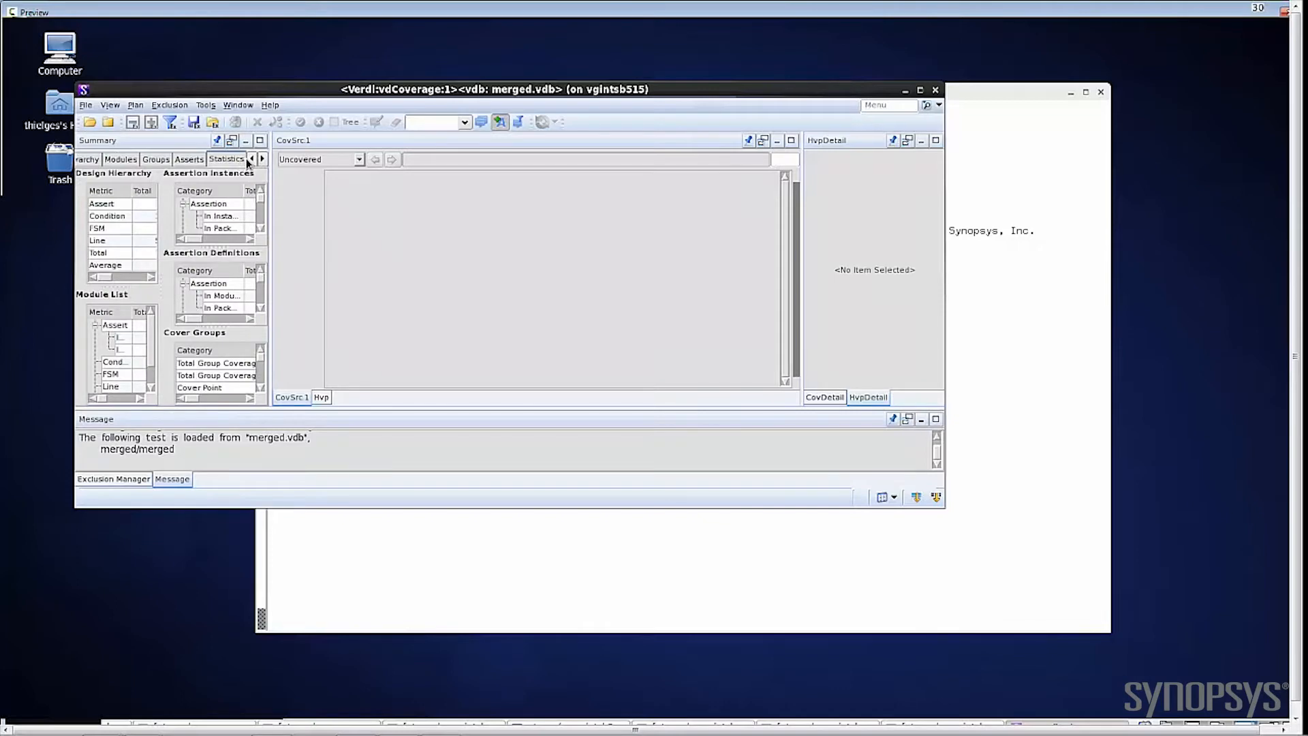
Step: Return to the module list and widen the Summary pane to show the score, line, FSM, condition and assert columns
{"action": "left_click", "coordinate": [157, 161]}
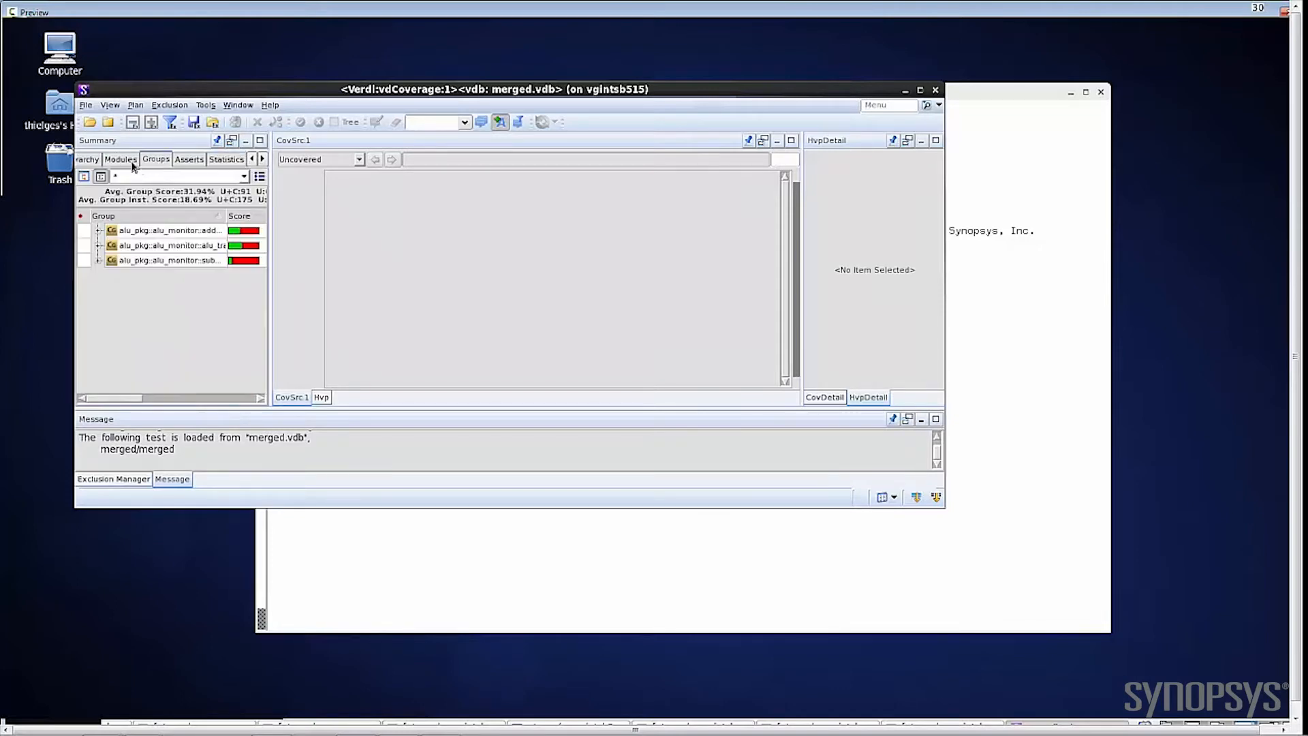
{"action": "left_click", "coordinate": [127, 161]}
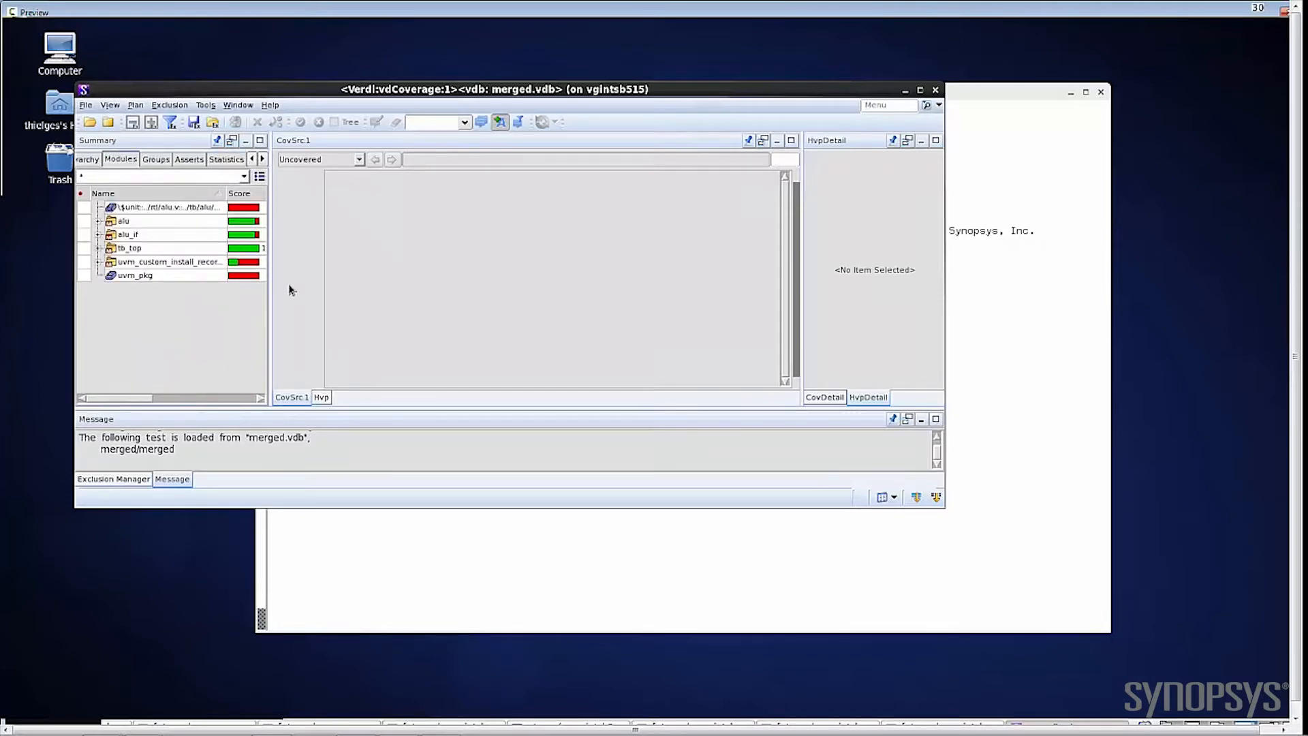
{"action": "left_click_drag", "start_coordinate": [269, 281], "coordinate": [580, 274]}
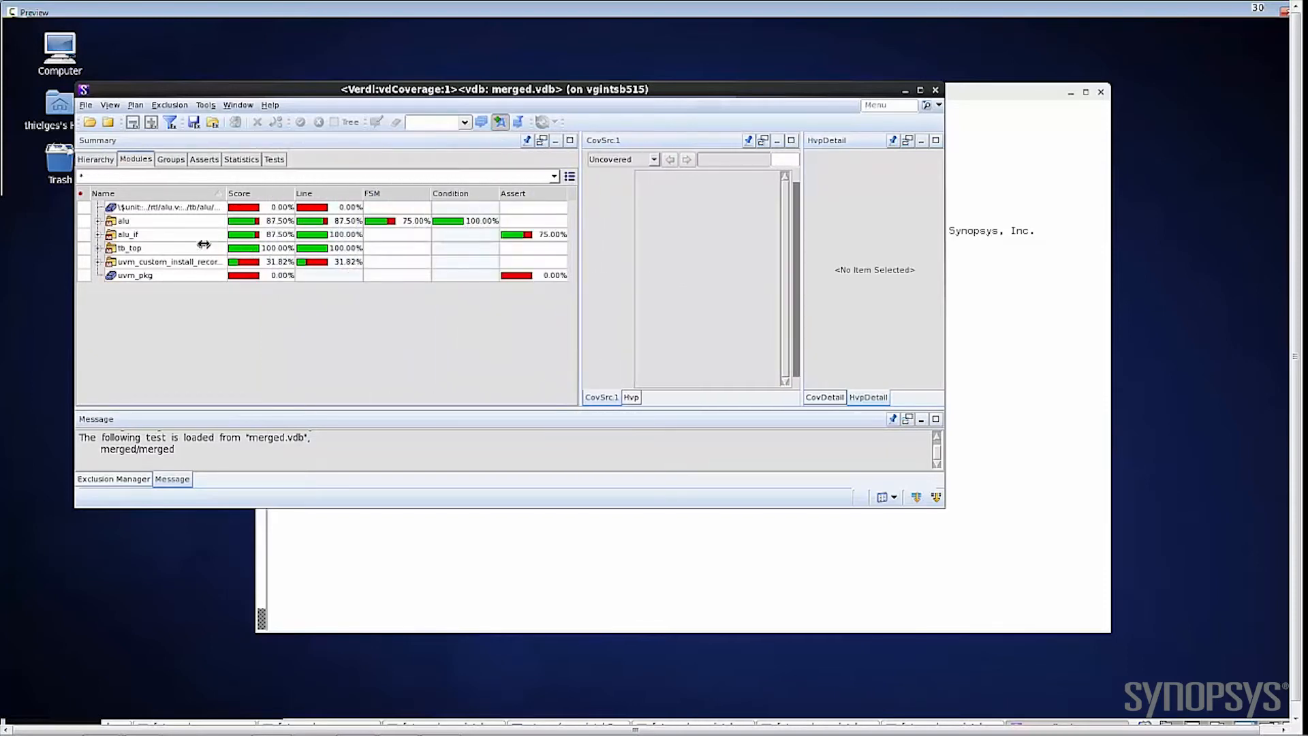
Step: Compare coverage scores in the design hierarchy, cover group and assertion views, ending back on the module list
{"action": "left_click", "coordinate": [95, 160]}
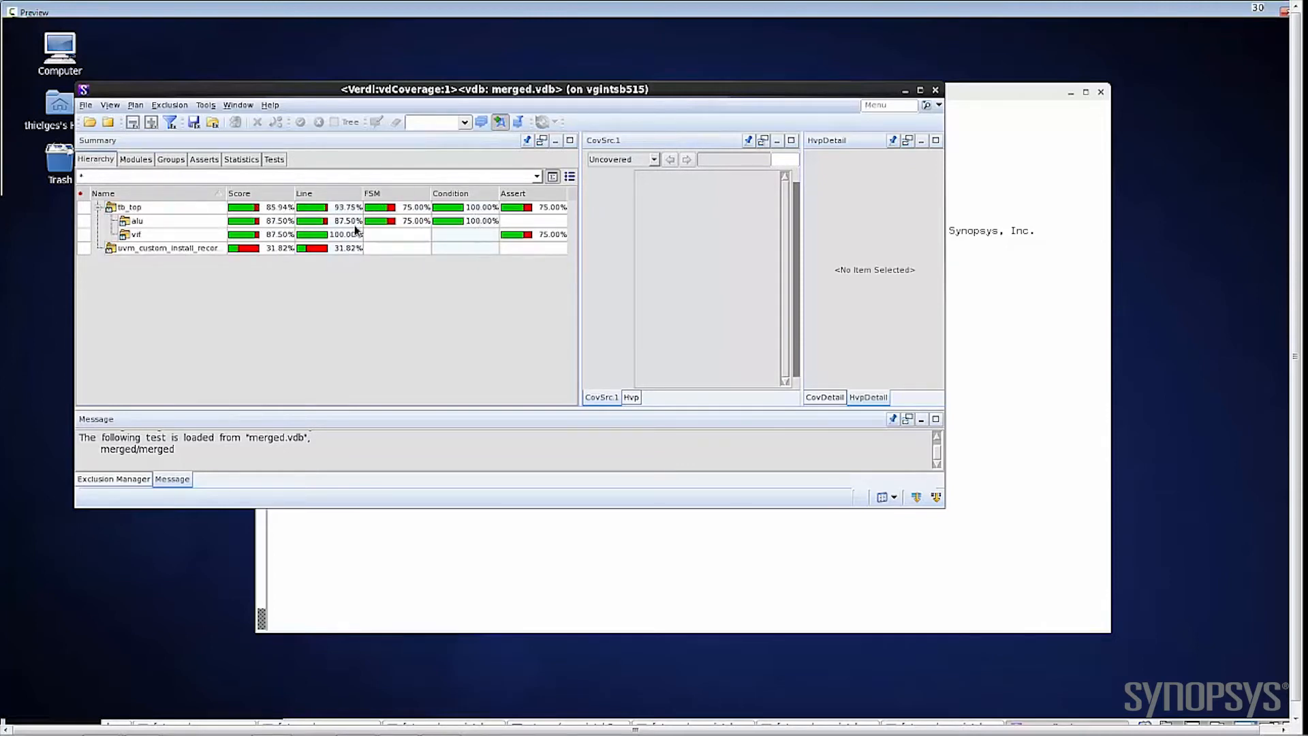
{"action": "left_click", "coordinate": [175, 161]}
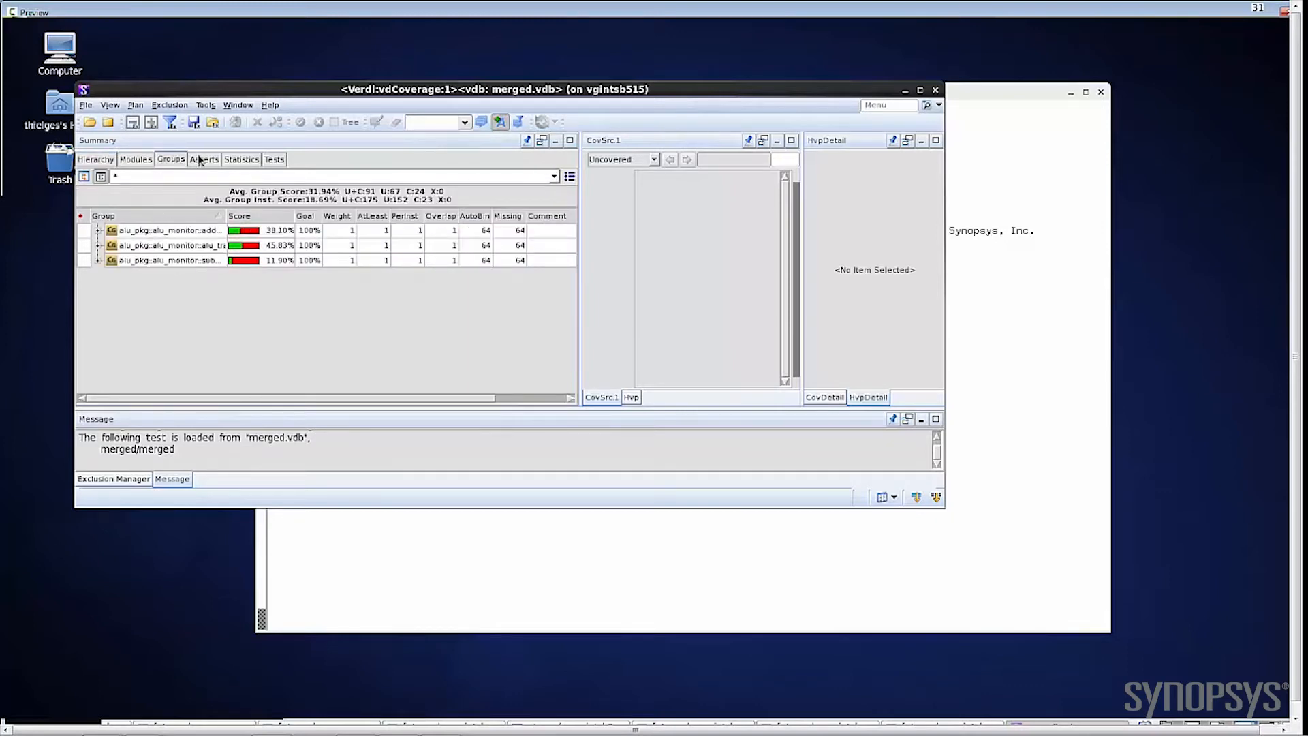
{"action": "left_click", "coordinate": [199, 159]}
{"action": "left_click", "coordinate": [182, 161]}
{"action": "left_click", "coordinate": [138, 161]}
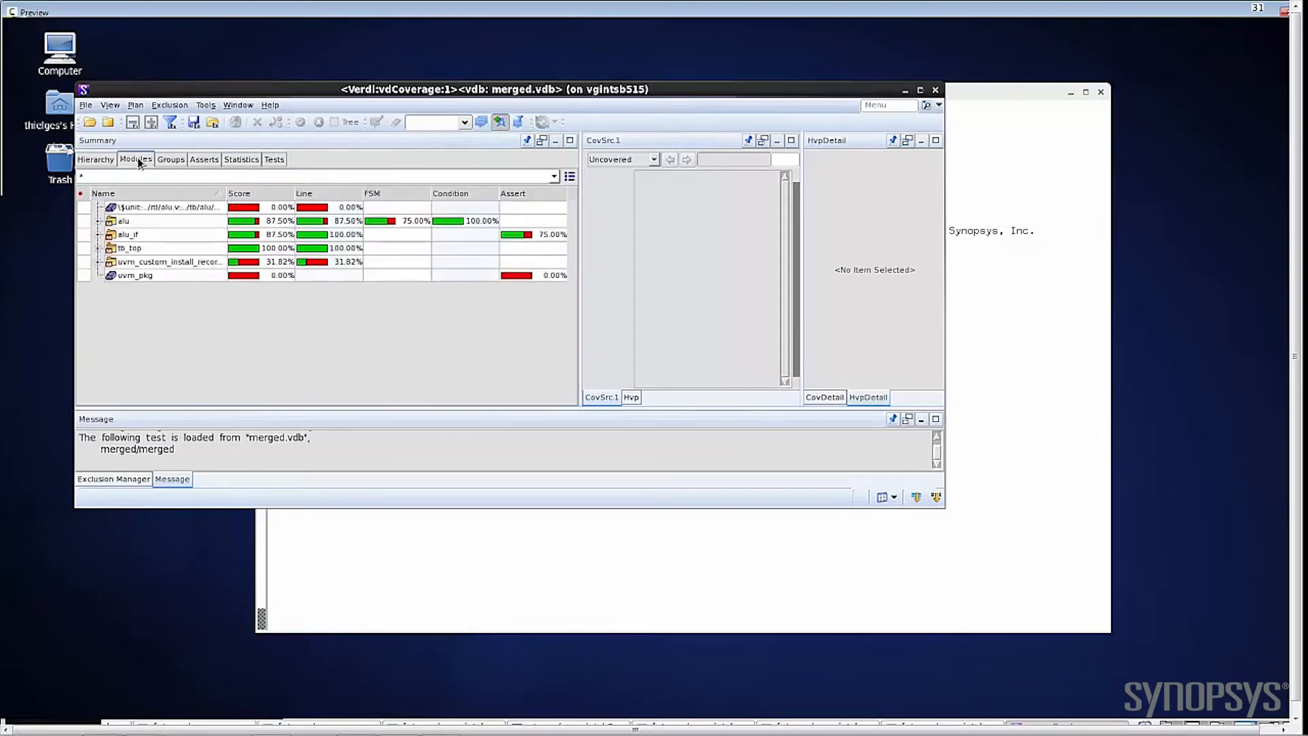
Step: Expand the alu module and open the coverage source of its tb_top.alu instance
{"action": "left_click", "coordinate": [99, 221]}
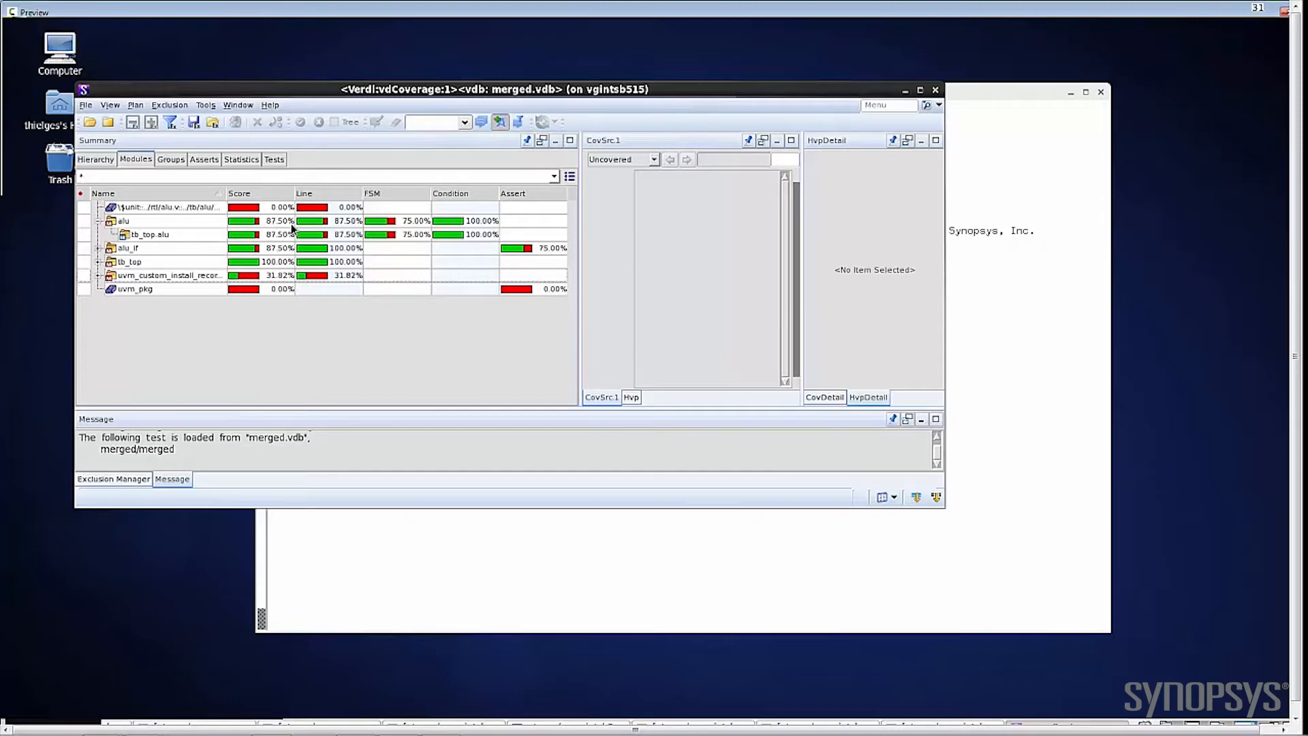
{"action": "mouse_move", "coordinate": [292, 223]}
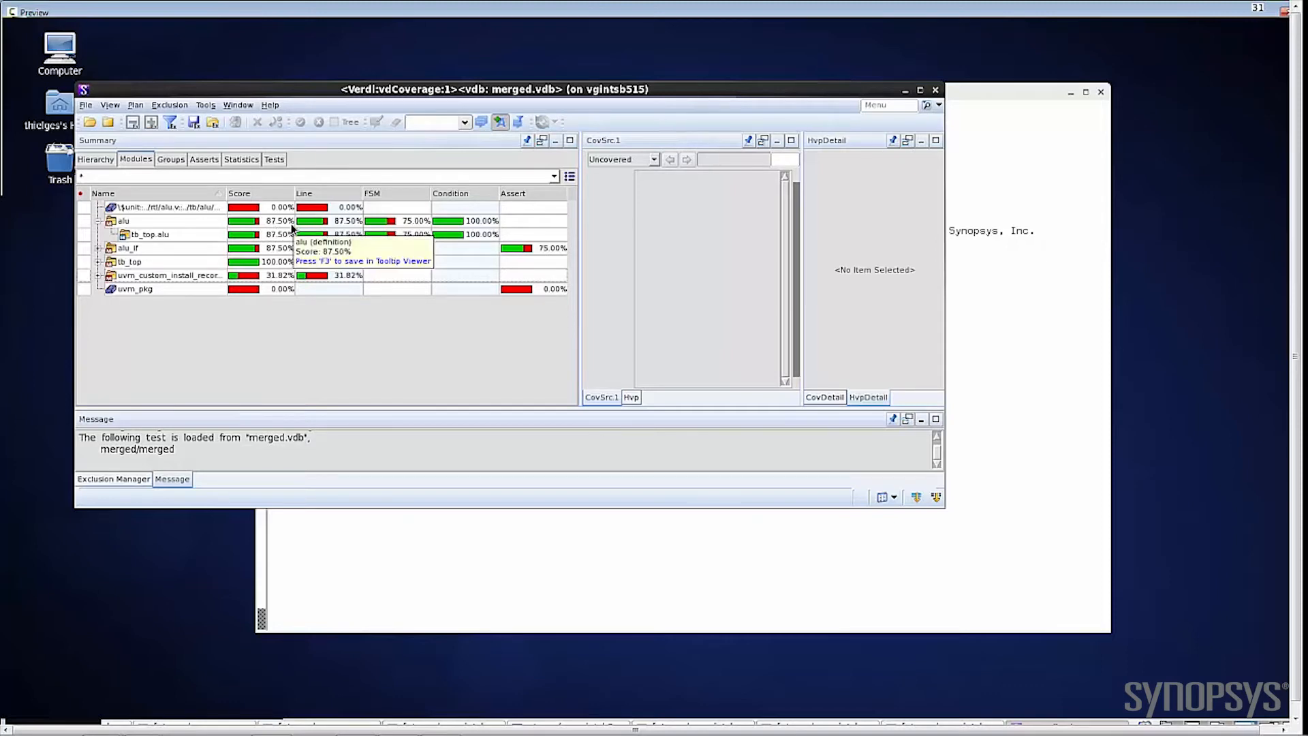
{"action": "left_click", "coordinate": [143, 235]}
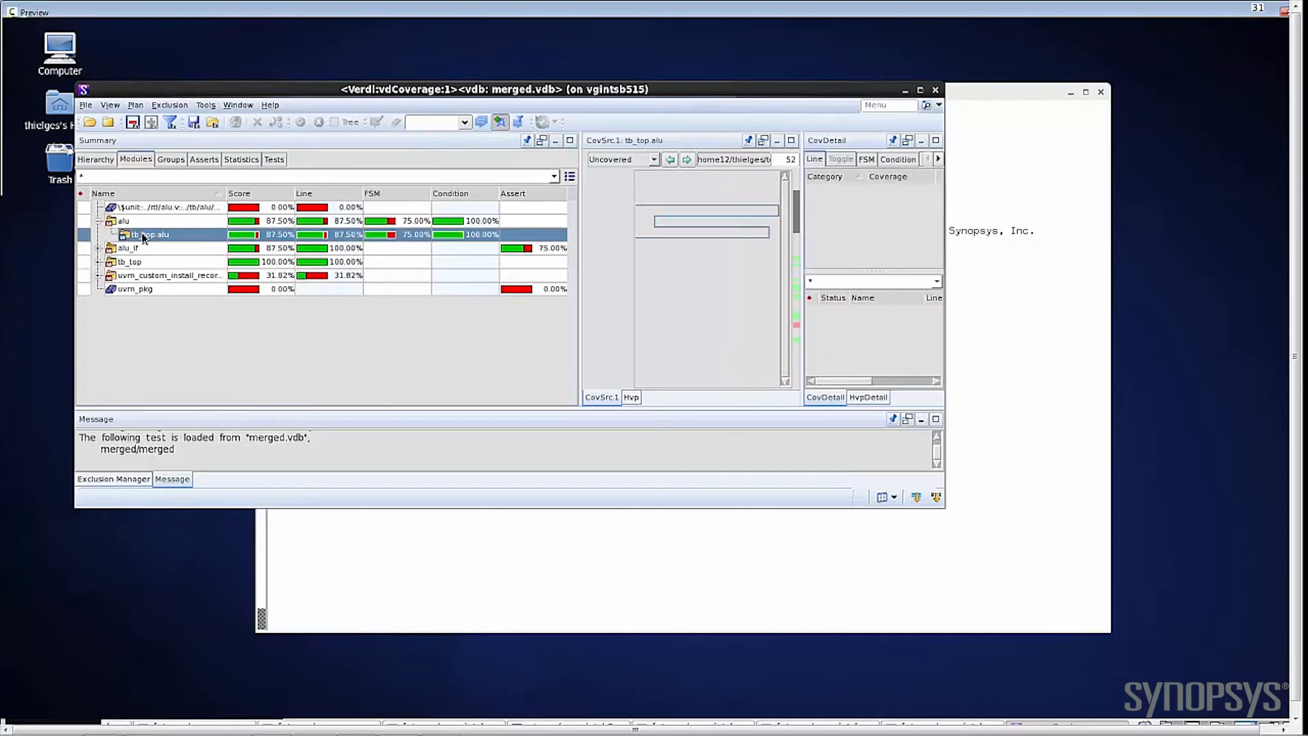
Step: Narrow the Summary pane and widen the CovDetail pane so that source code and coverage details are both readable
{"action": "left_click", "coordinate": [574, 240]}
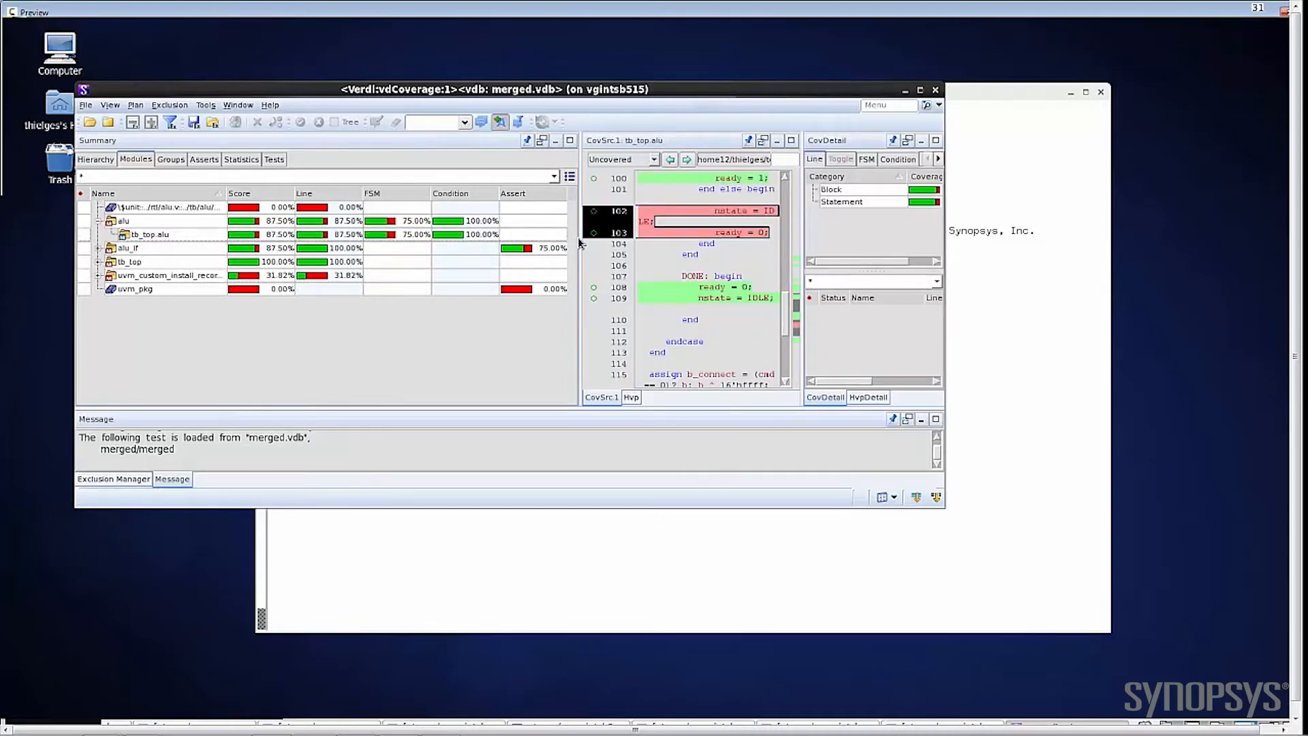
{"action": "left_click_drag", "start_coordinate": [578, 237], "coordinate": [399, 265]}
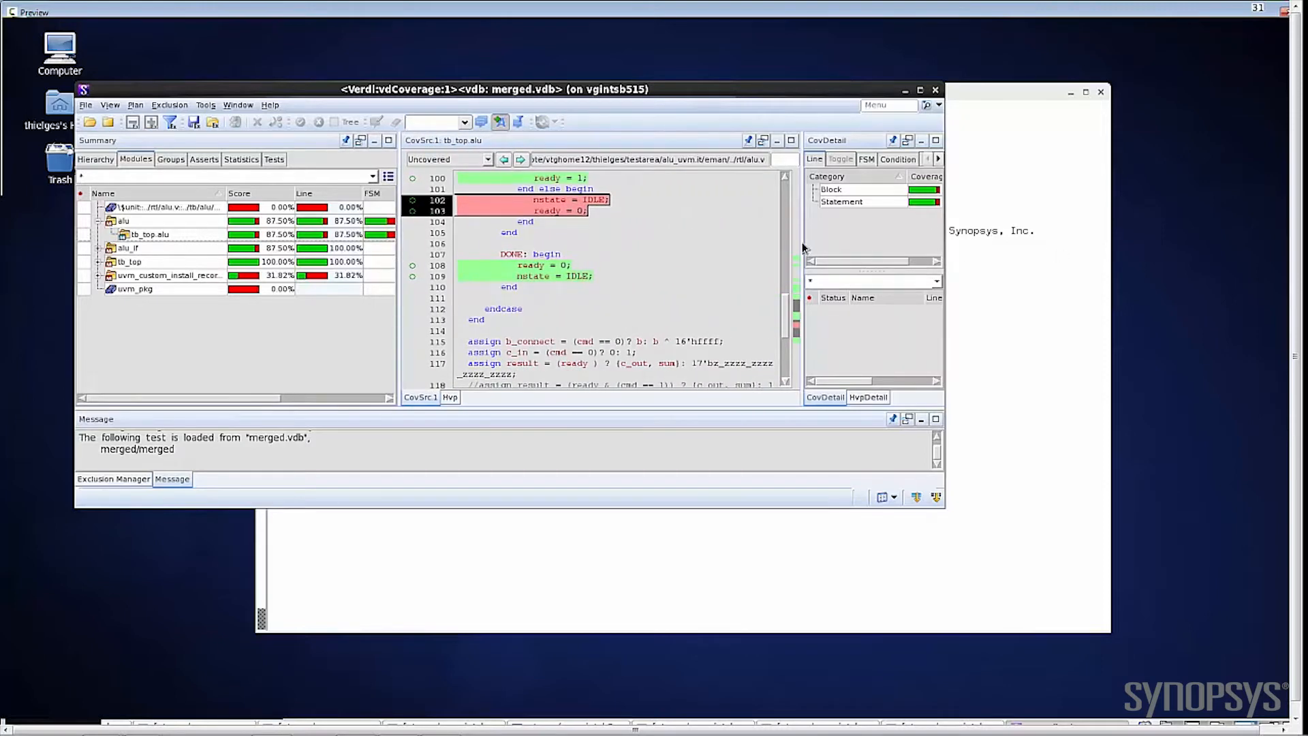
{"action": "left_click_drag", "start_coordinate": [804, 246], "coordinate": [689, 266]}
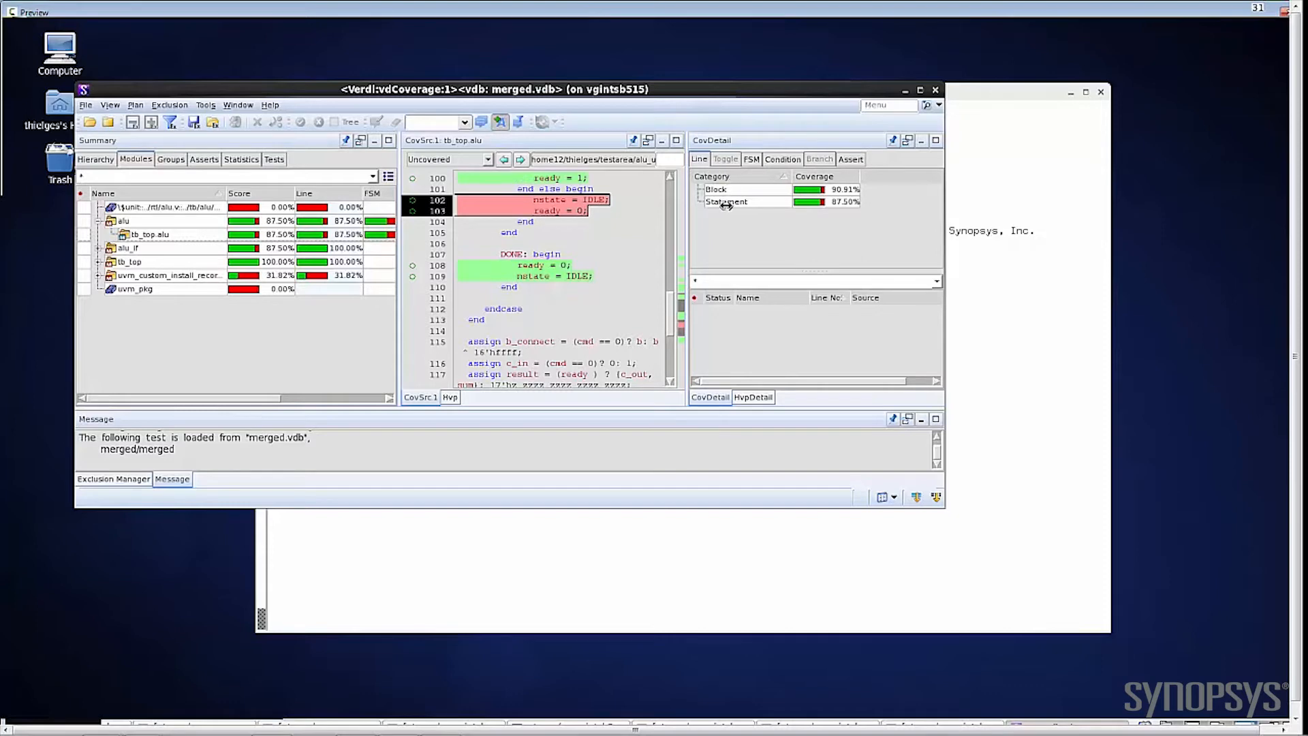
Step: Examine tb_top.alu's FSM coverage for pstate and its condition coverage for the expression with valid & (cmd == 4'b1)
{"action": "left_click", "coordinate": [753, 161]}
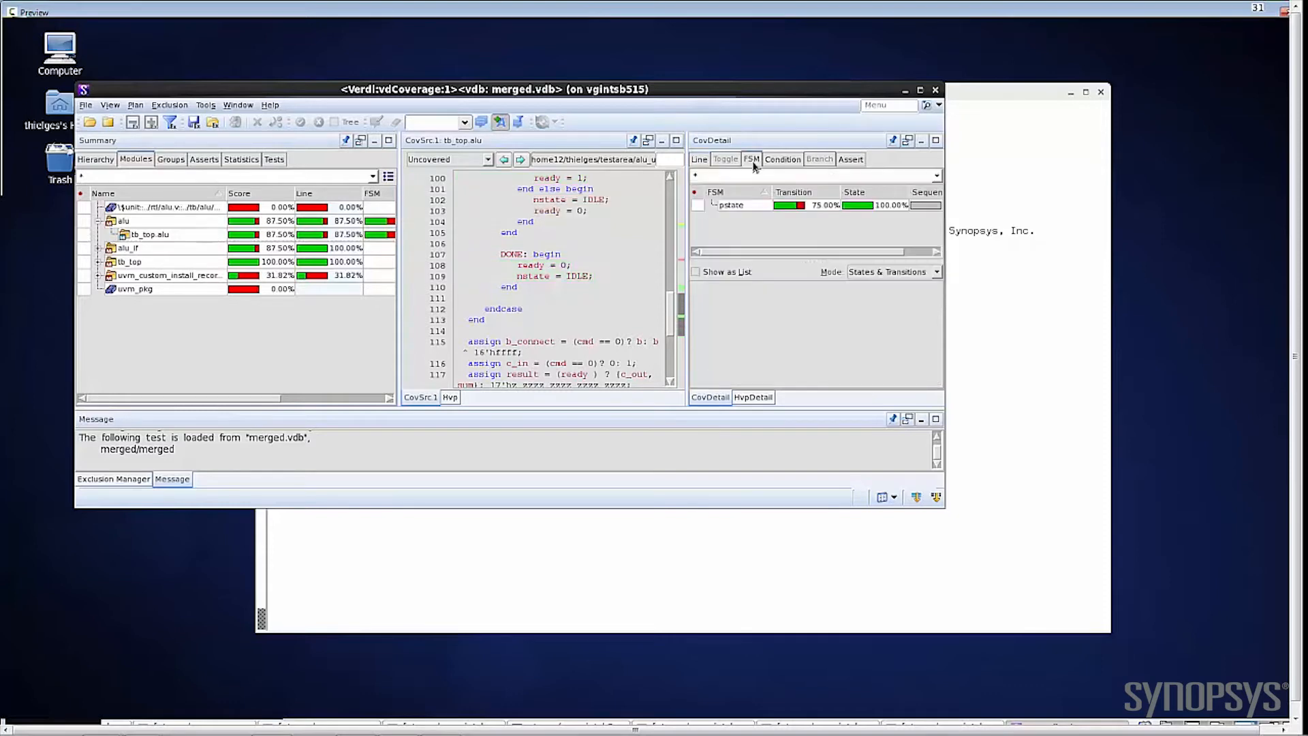
{"action": "left_click", "coordinate": [743, 205]}
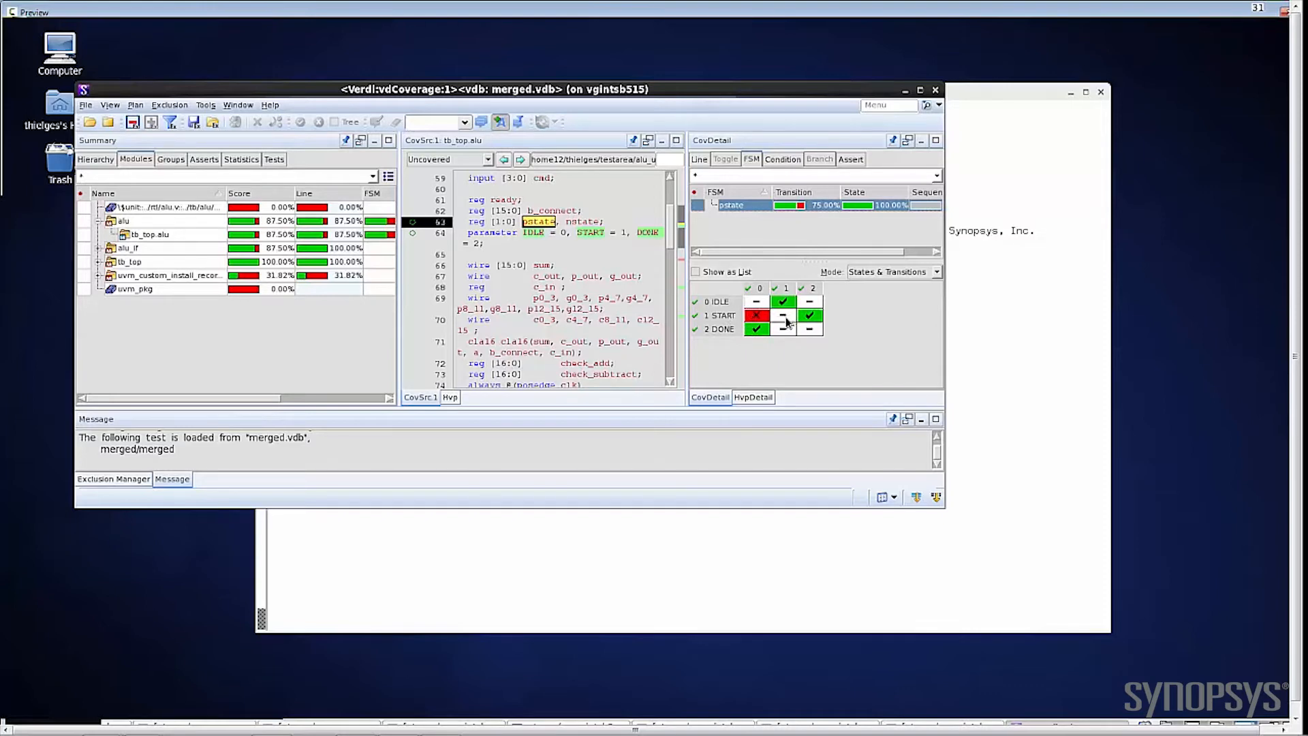
{"action": "left_click", "coordinate": [784, 161]}
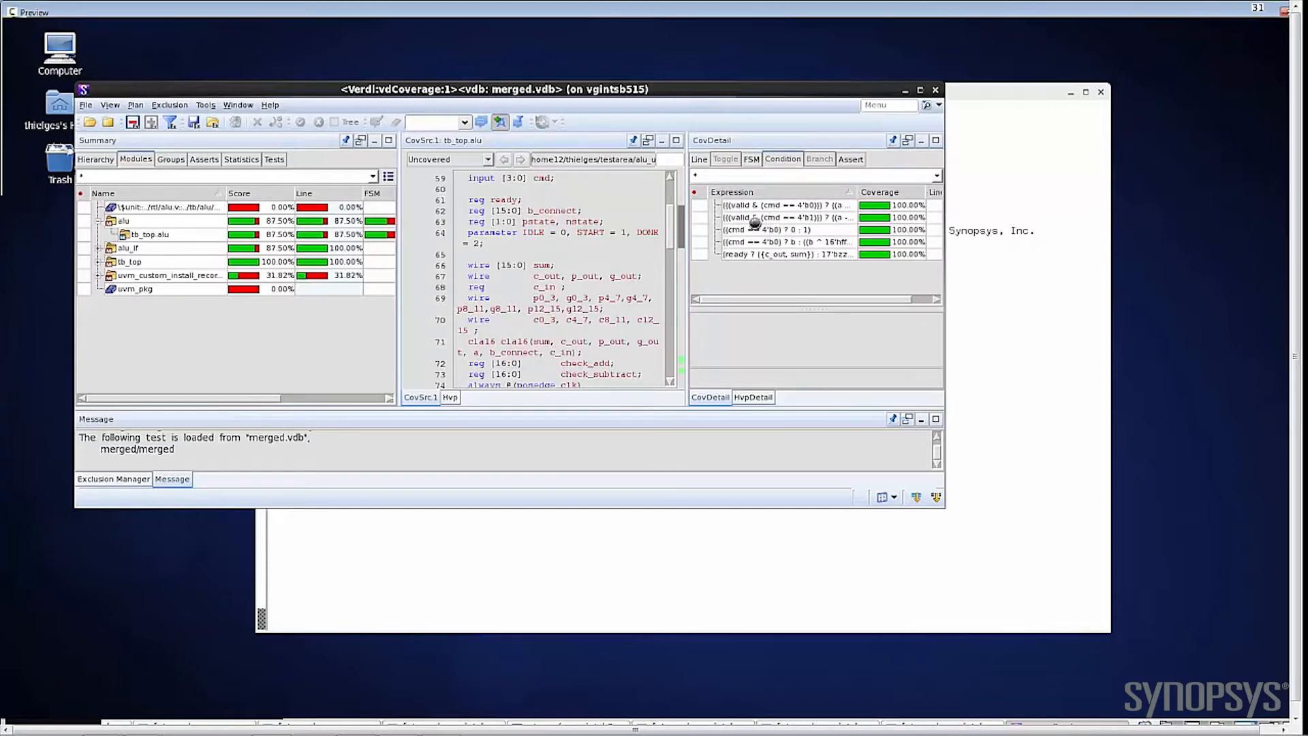
{"action": "left_click", "coordinate": [846, 161]}
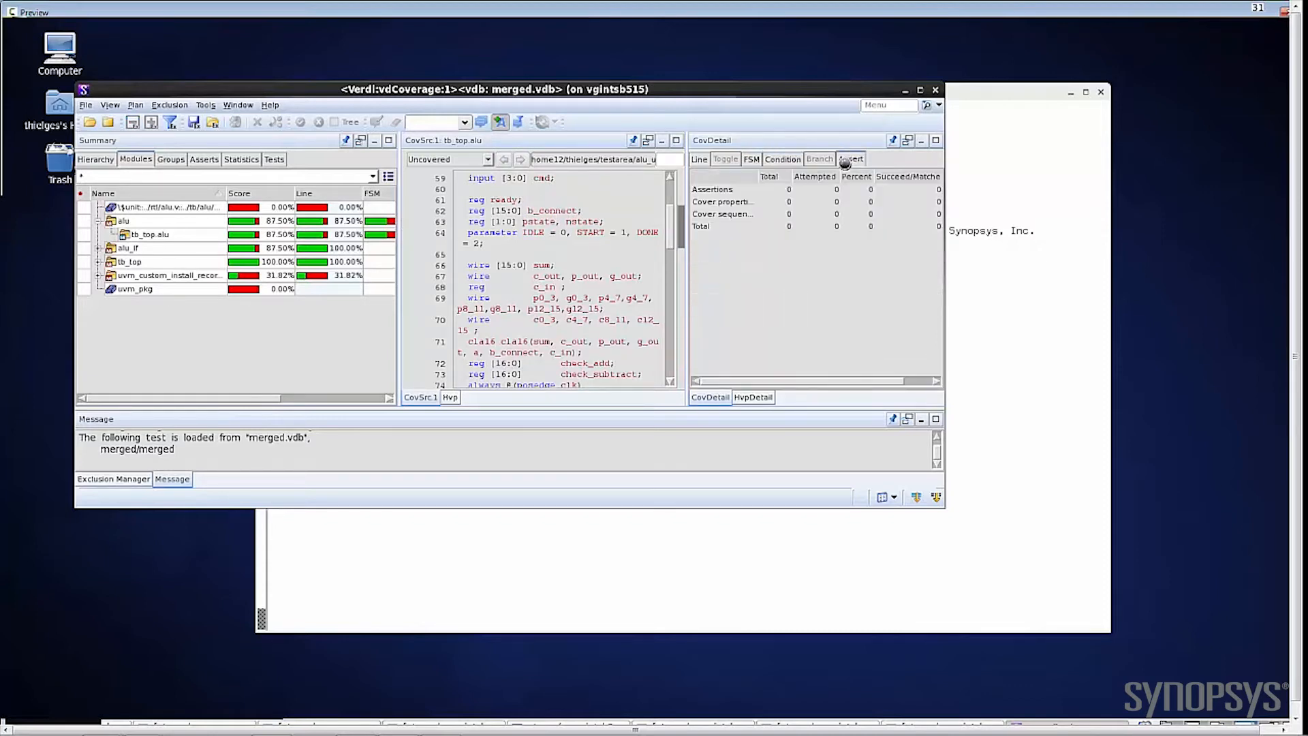
{"action": "left_click", "coordinate": [775, 162]}
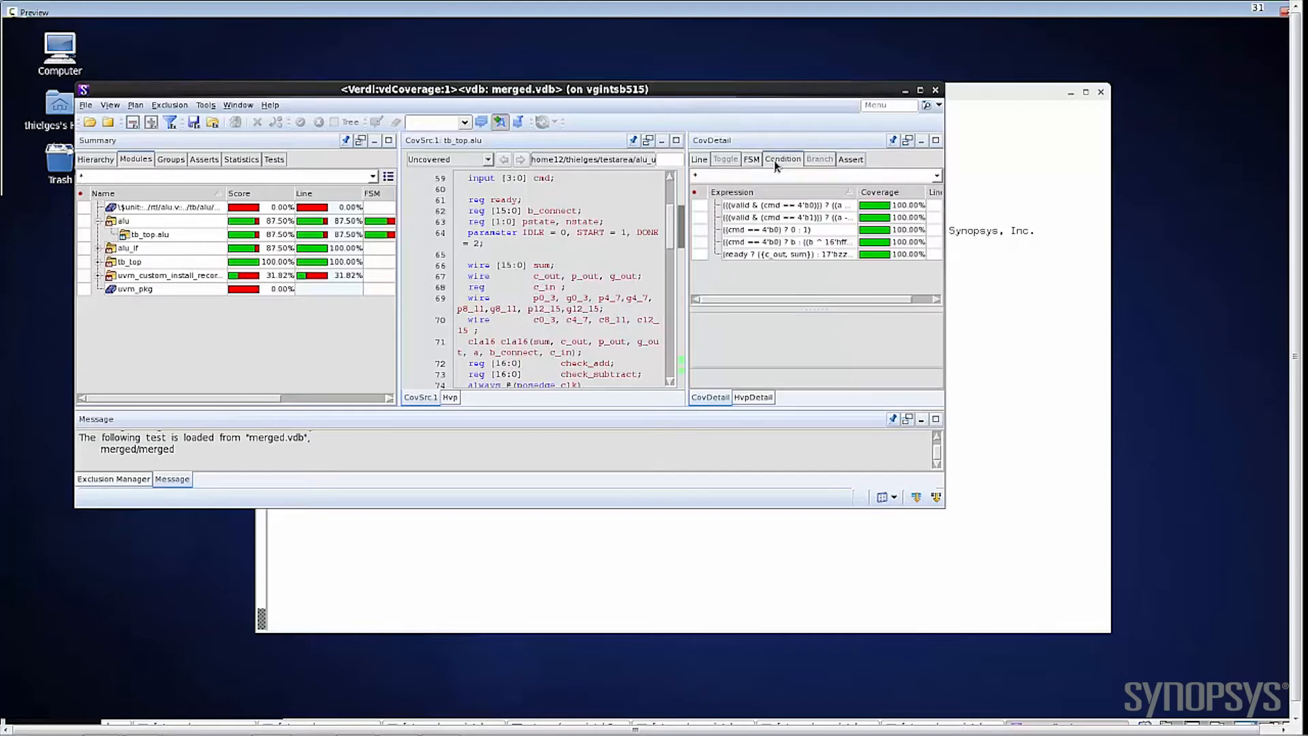
{"action": "left_click", "coordinate": [727, 216]}
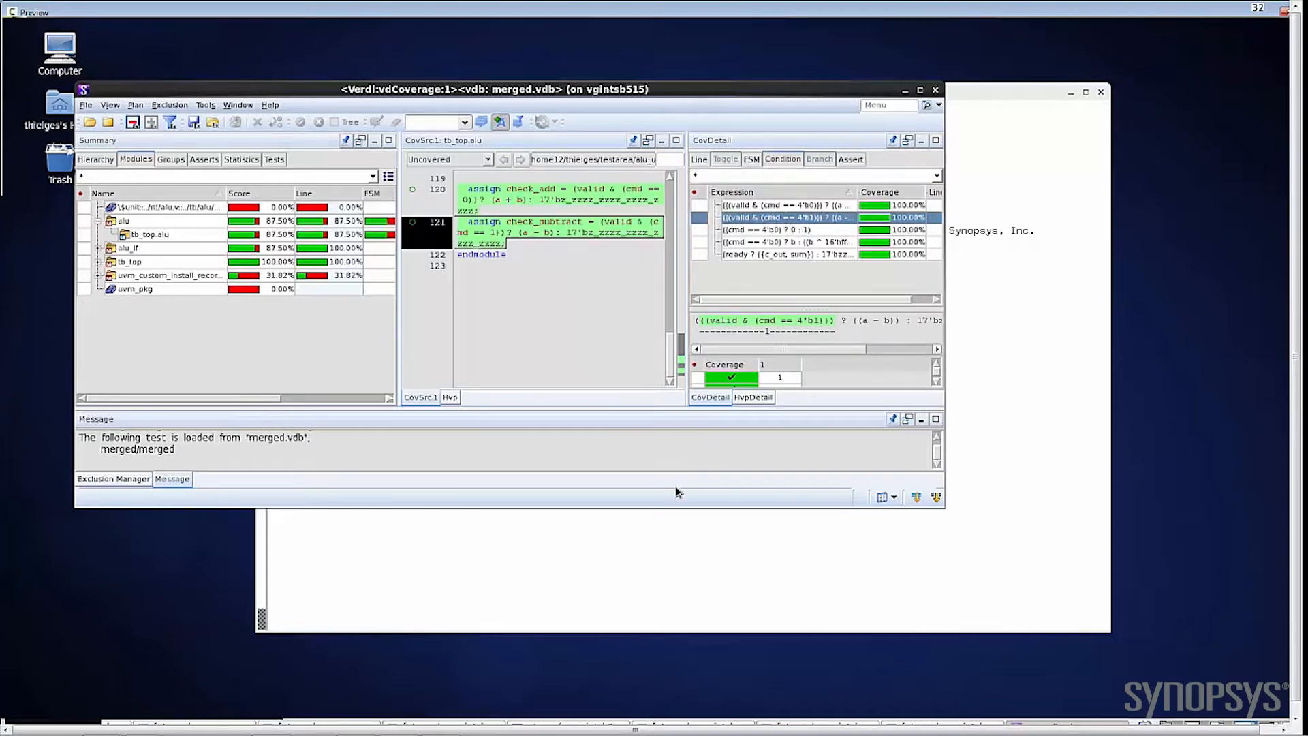
Step: Enlarge the coverage window and its upper panes with the Exclusion Manager shown below, and reopen the pstate FSM coverage
{"action": "left_click_drag", "start_coordinate": [671, 516], "coordinate": [644, 630]}
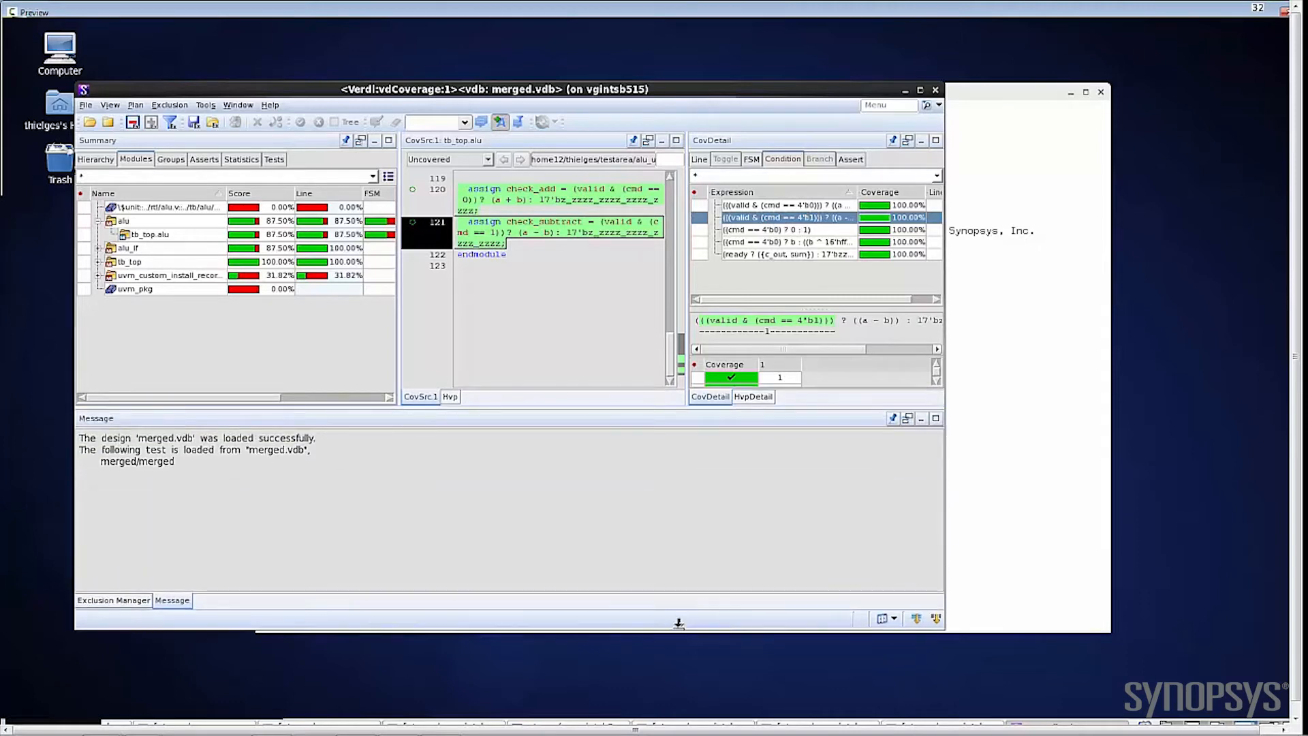
{"action": "left_click_drag", "start_coordinate": [617, 403], "coordinate": [512, 428]}
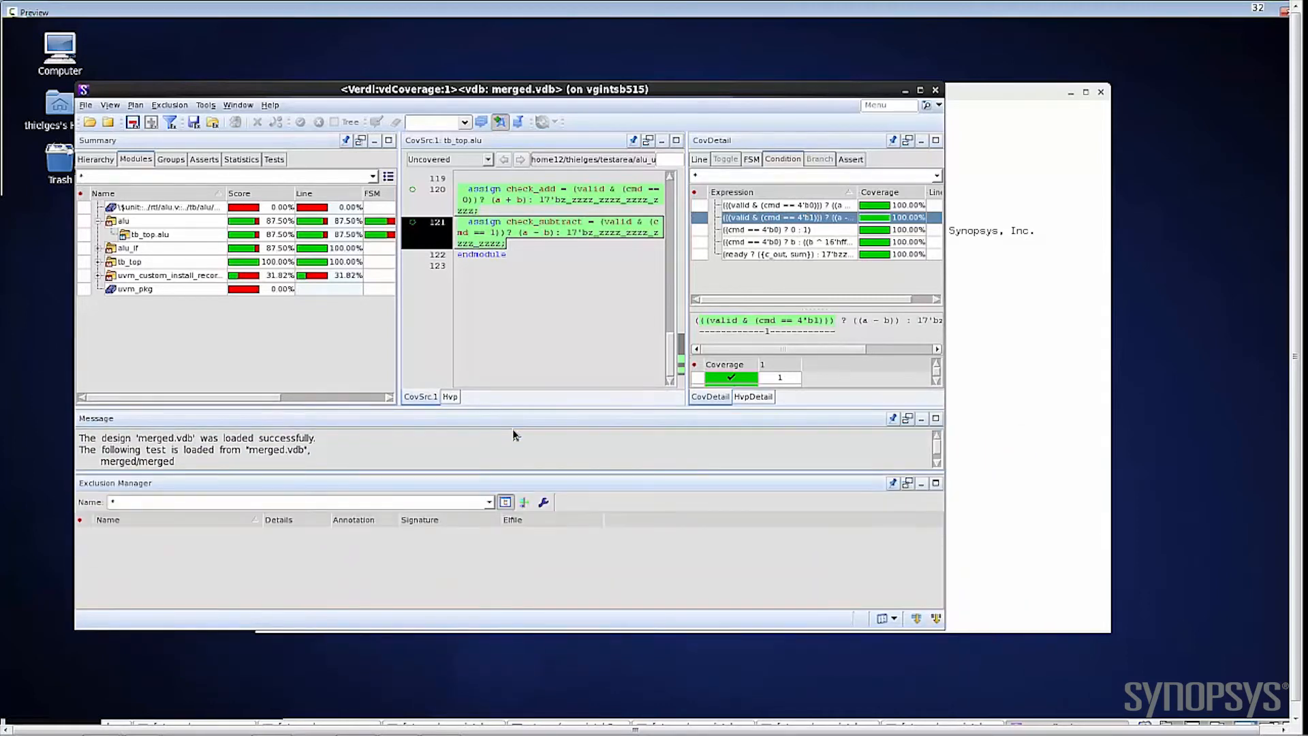
{"action": "left_click", "coordinate": [752, 159]}
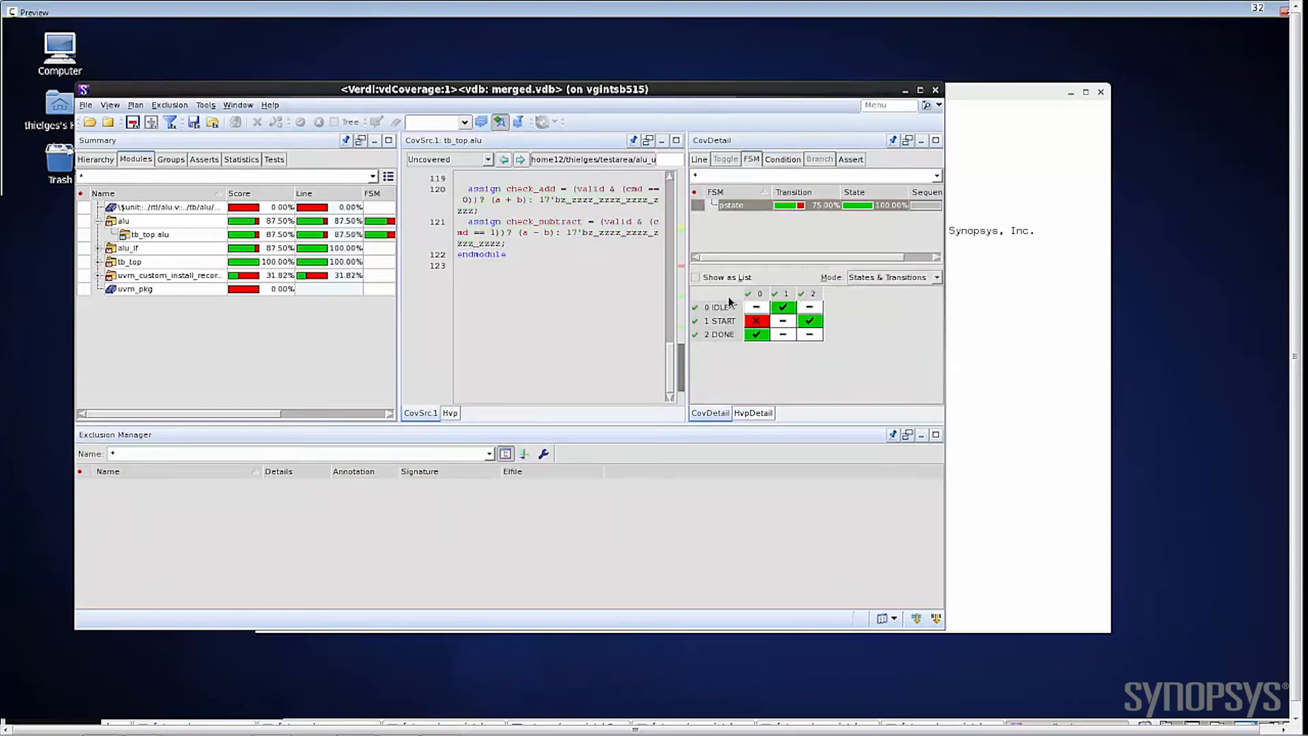
{"action": "left_click", "coordinate": [731, 205]}
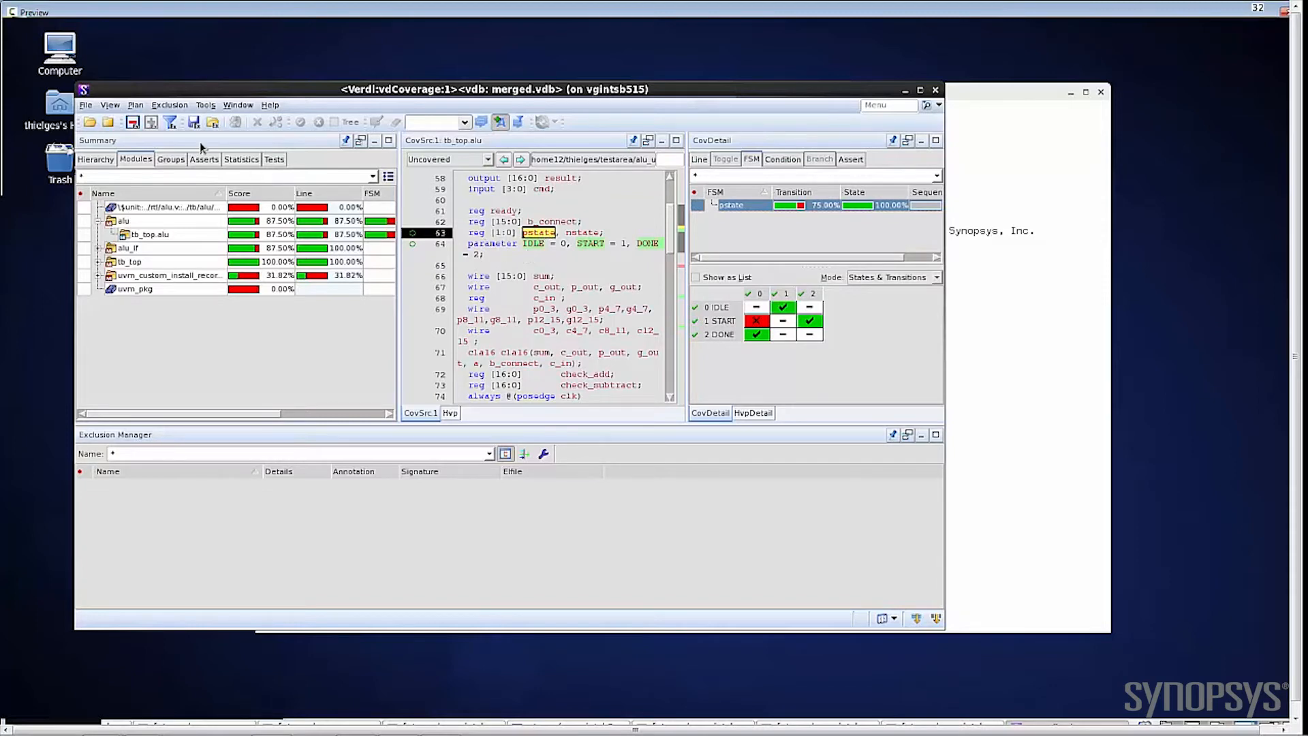
Step: Expand the alu_monitor add_trans cover group and inspect operand_A's bins and source, plus operand_B's coverage tooltip
{"action": "left_click", "coordinate": [172, 160]}
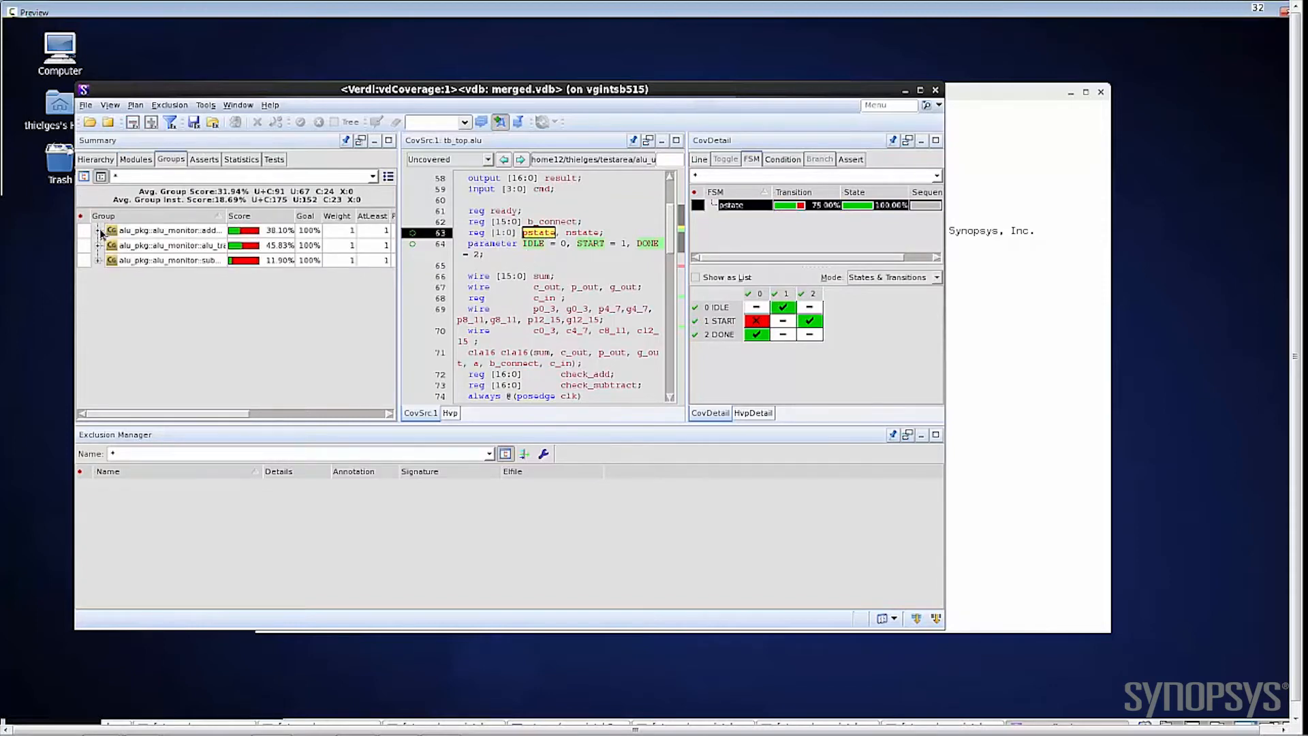
{"action": "left_click", "coordinate": [98, 231]}
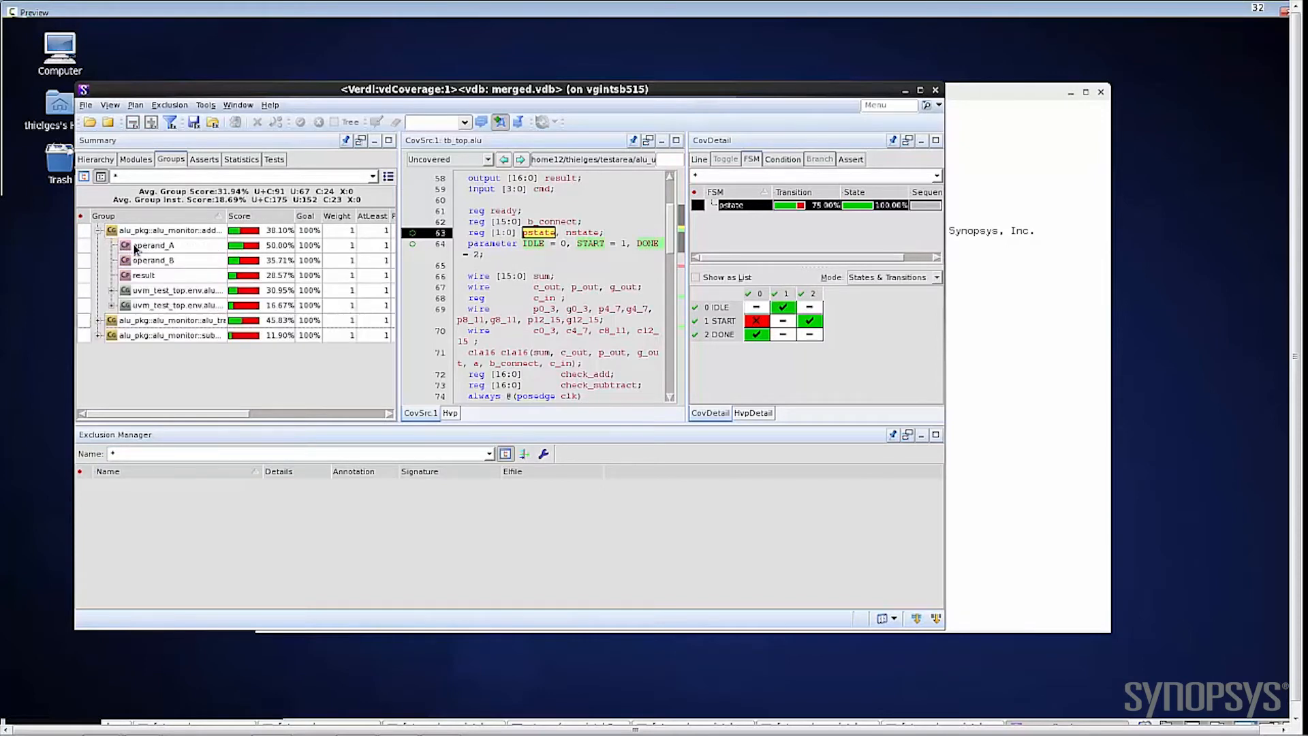
{"action": "left_click", "coordinate": [136, 249]}
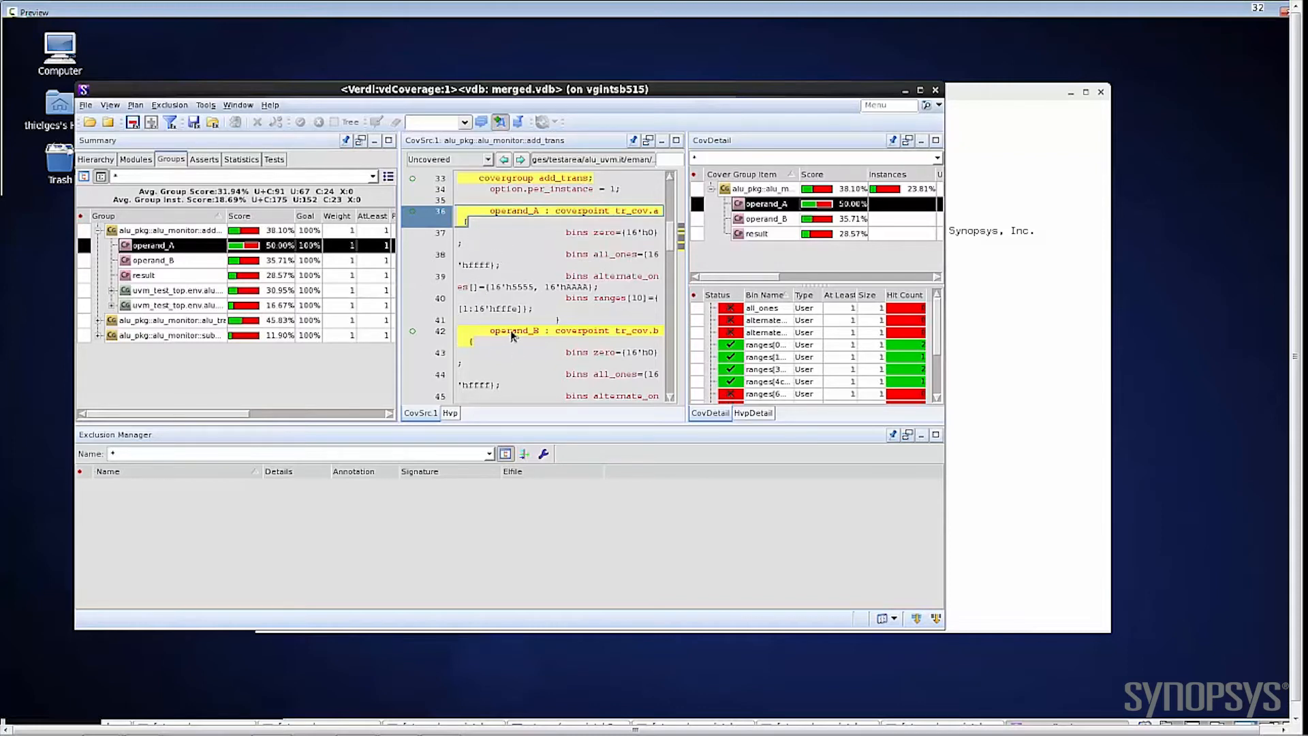
{"action": "mouse_move", "coordinate": [509, 332]}
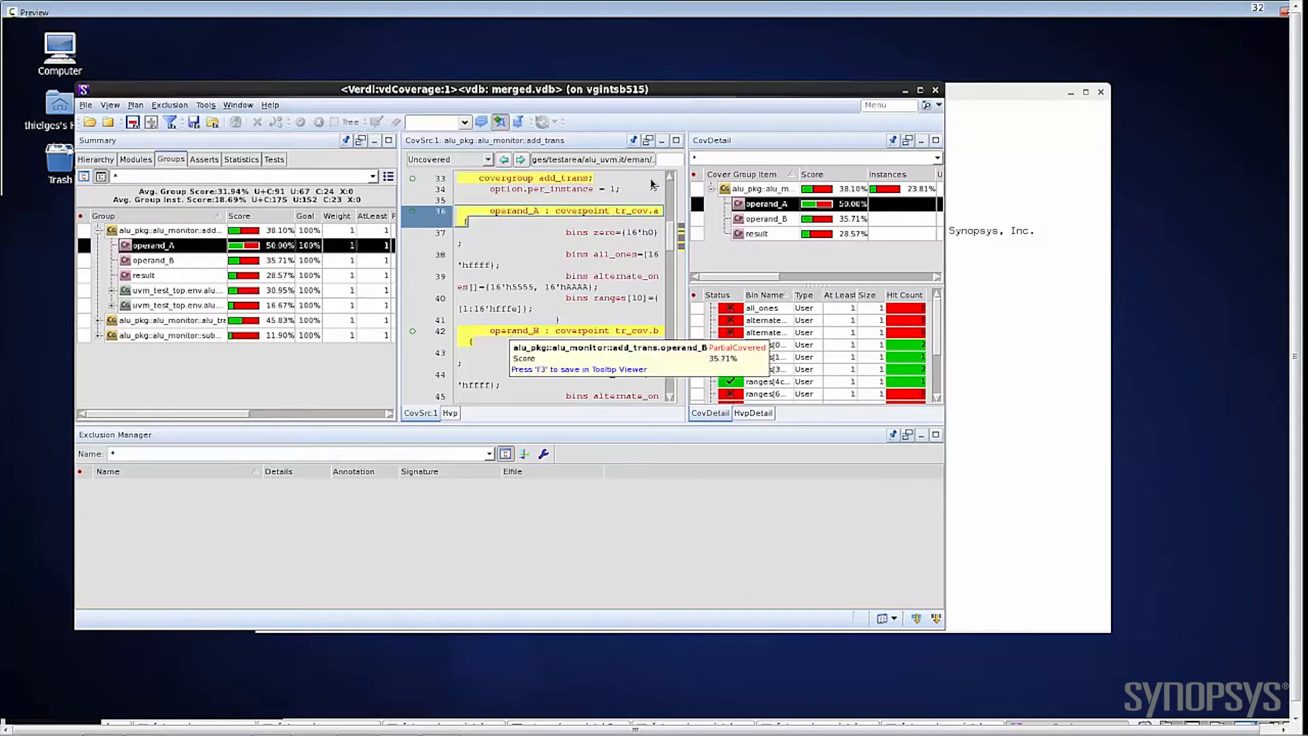
Step: Undock the CovSrc.1 source pane into its own window and enlarge it to show the add_trans covergroup code
{"action": "left_click", "coordinate": [648, 141]}
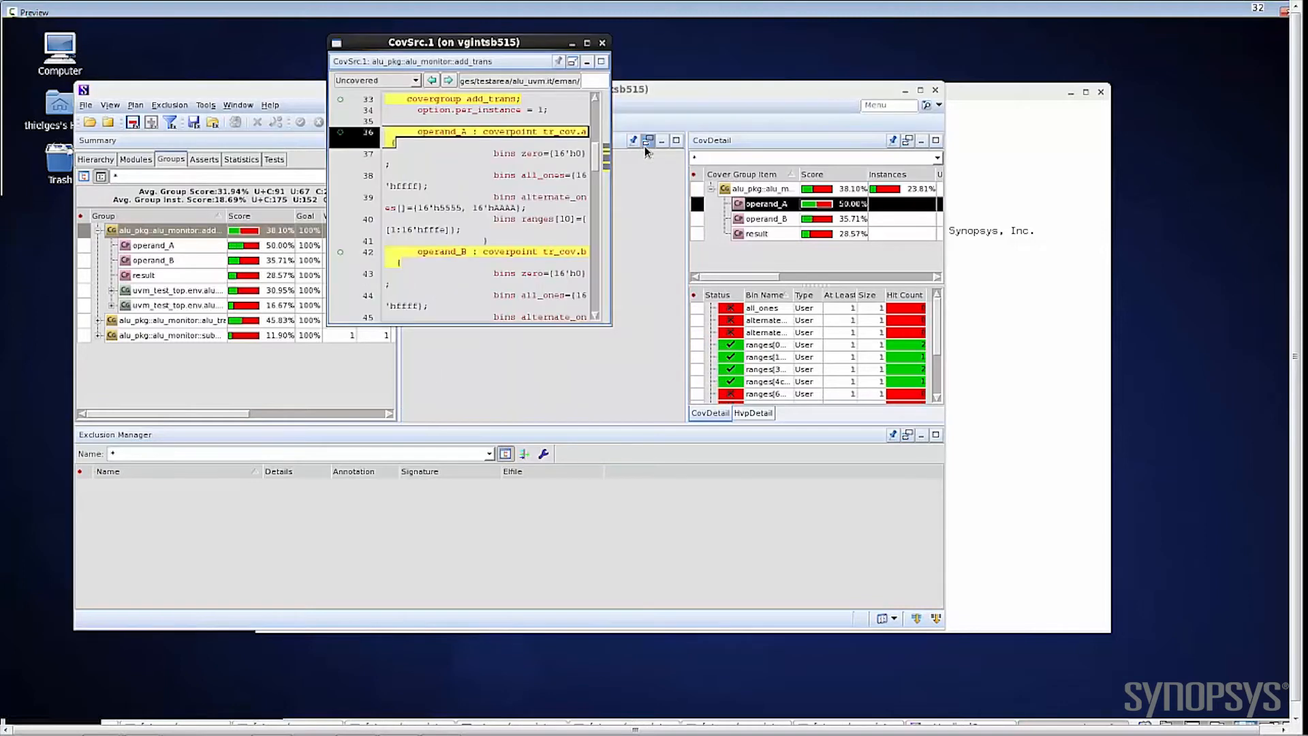
{"action": "left_click_drag", "start_coordinate": [612, 327], "coordinate": [942, 467]}
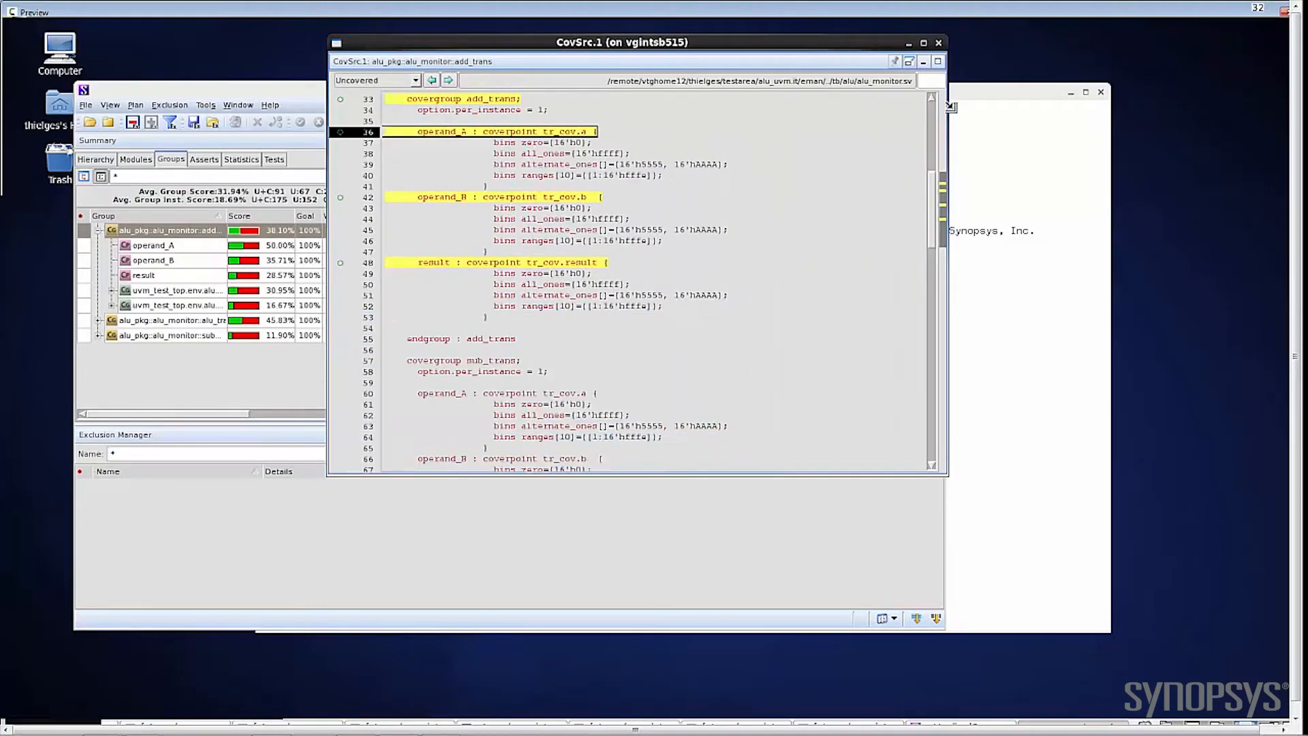
Step: Dock the add_trans source pane back into the main window, then exclude the operand_A coverpoint and recalculate the coverage
{"action": "left_click", "coordinate": [908, 62]}
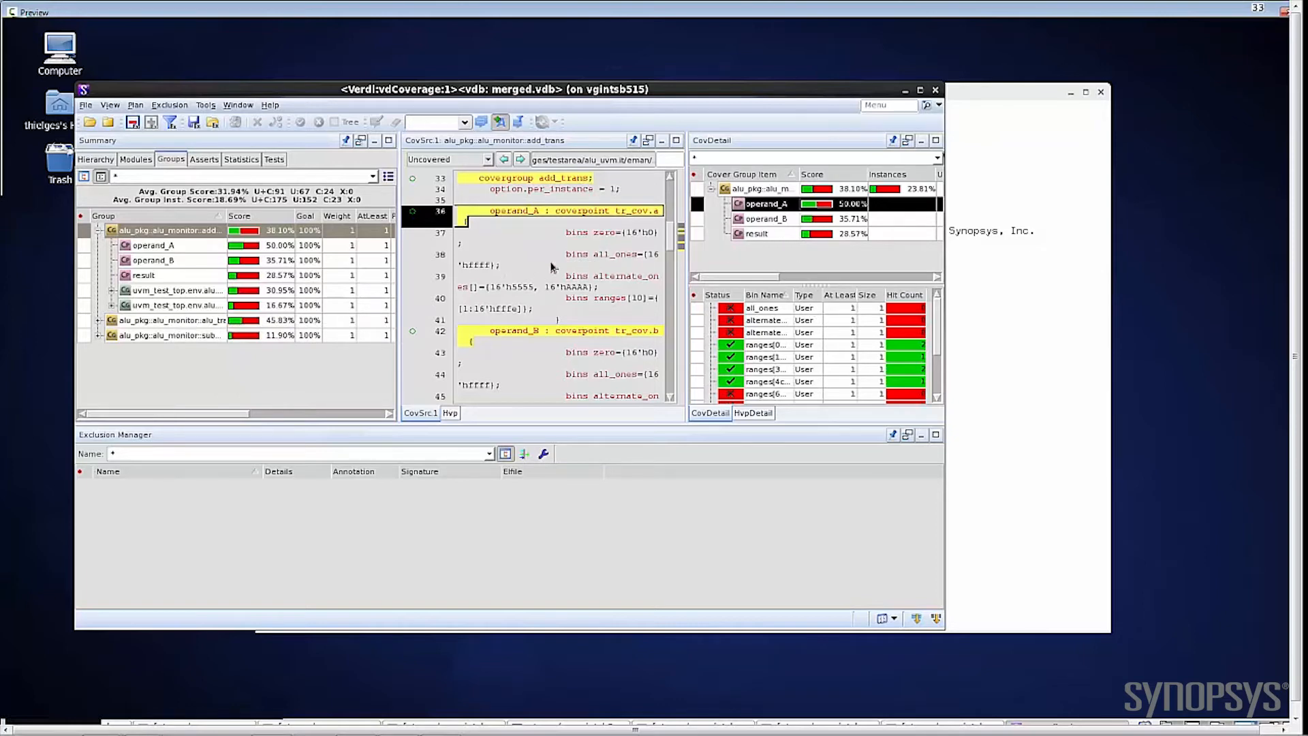
{"action": "left_click", "coordinate": [85, 248]}
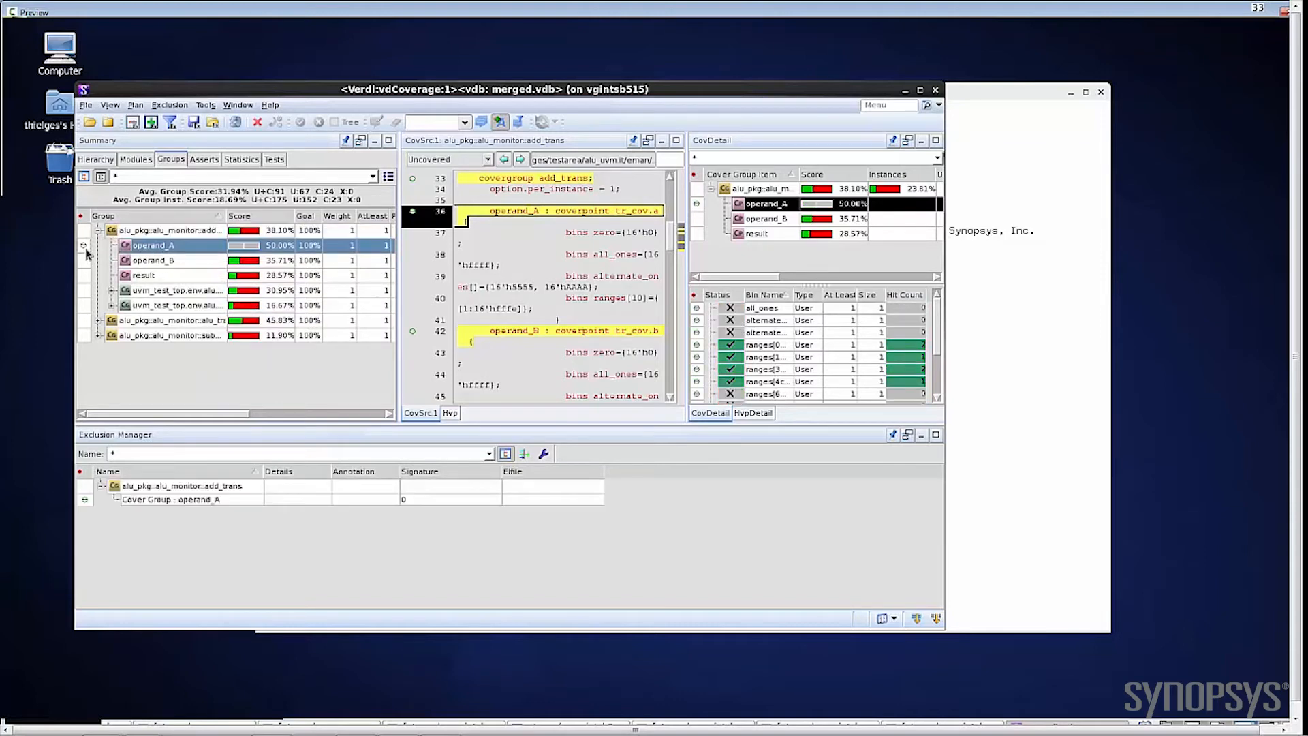
{"action": "left_click", "coordinate": [235, 122]}
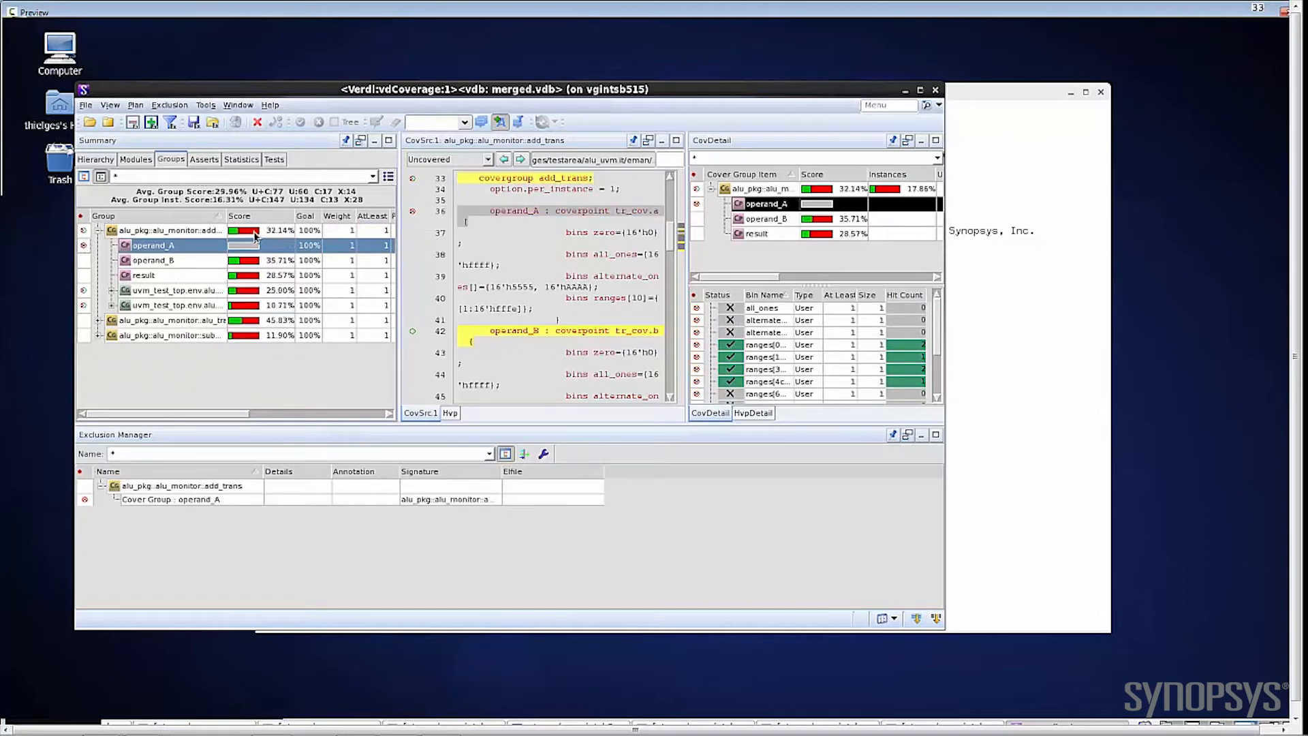
Step: Unexclude the operand_A coverpoint and clear all exclusions
{"action": "left_click", "coordinate": [84, 245]}
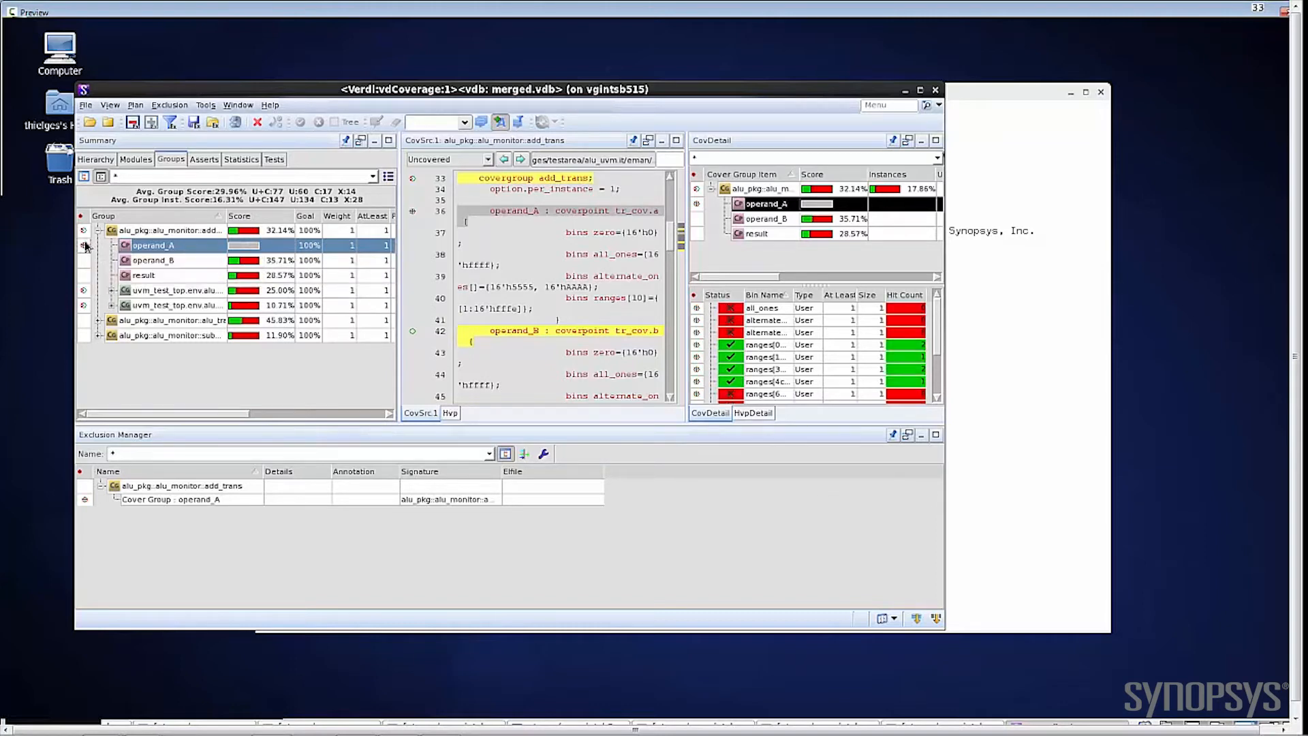
{"action": "left_click", "coordinate": [256, 123]}
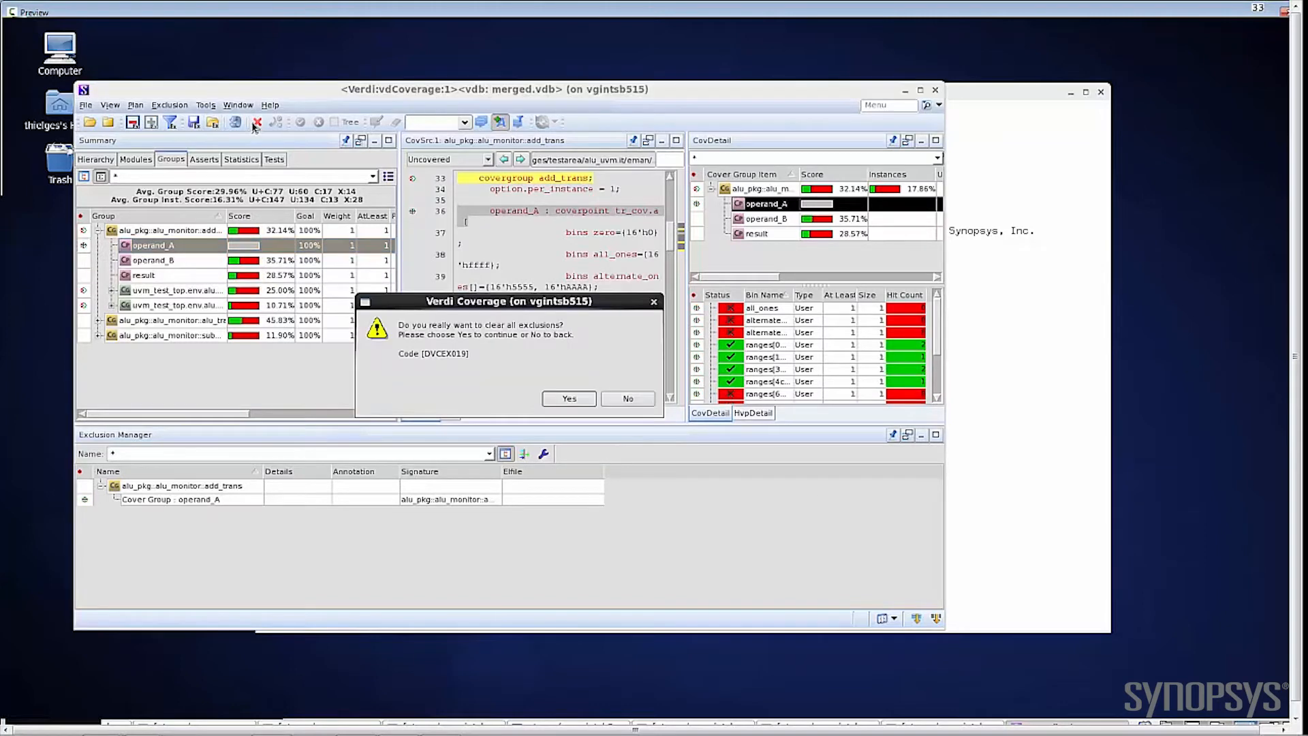
{"action": "left_click", "coordinate": [569, 399]}
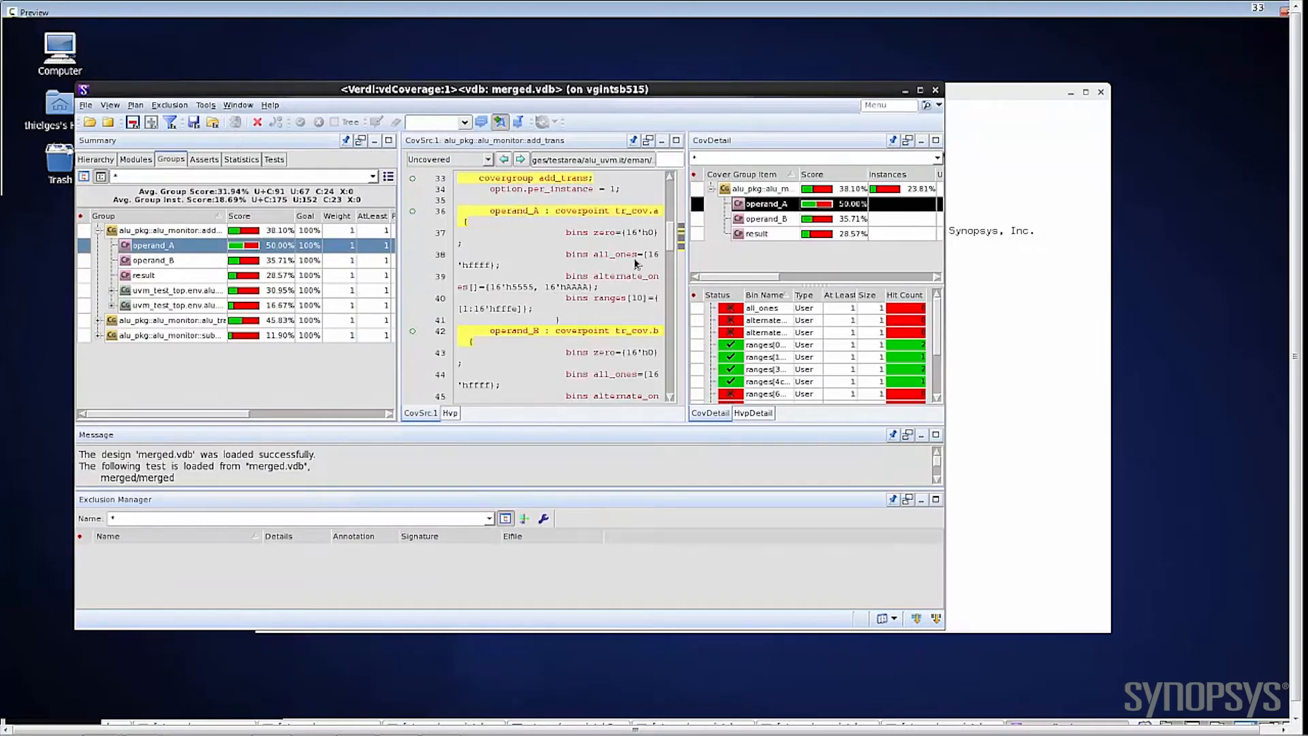
Step: Exclude operand_A's all_ones bin and its second alternate_ones bin, hide the message pane, and recalculate the coverage
{"action": "left_click", "coordinate": [700, 311]}
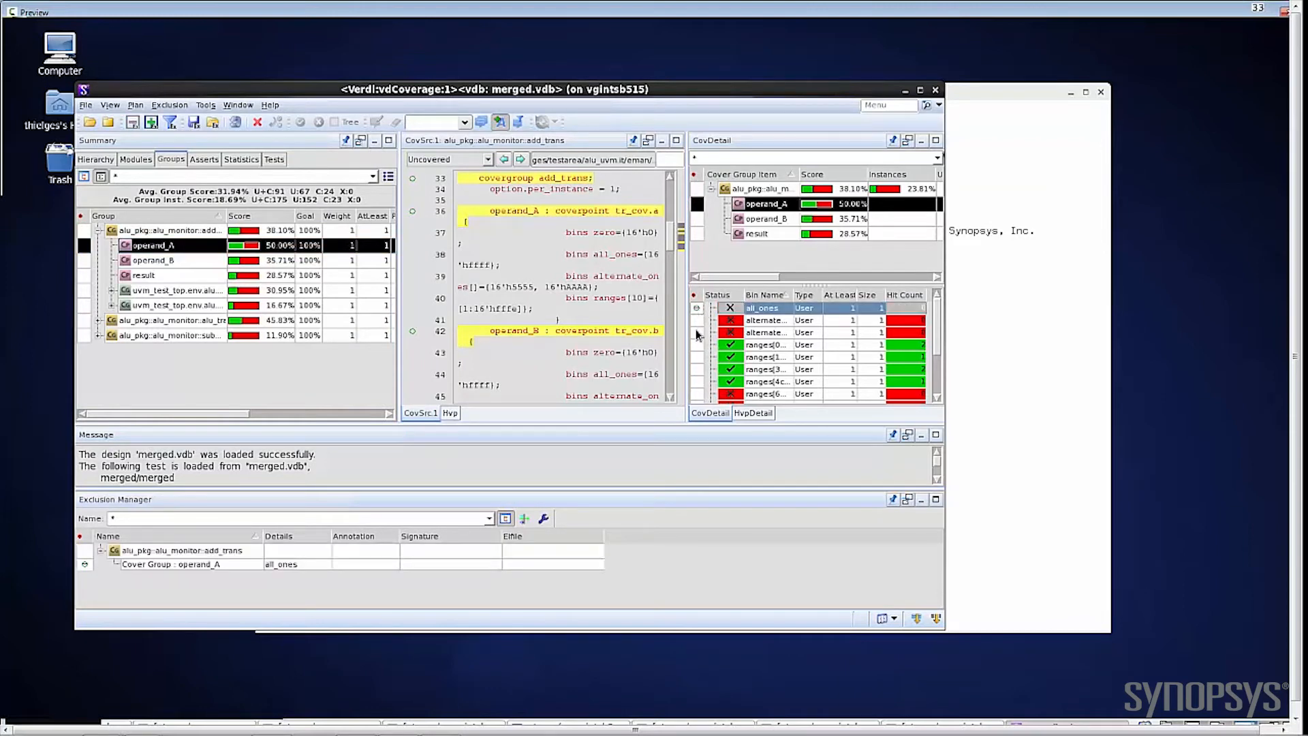
{"action": "left_click", "coordinate": [696, 332]}
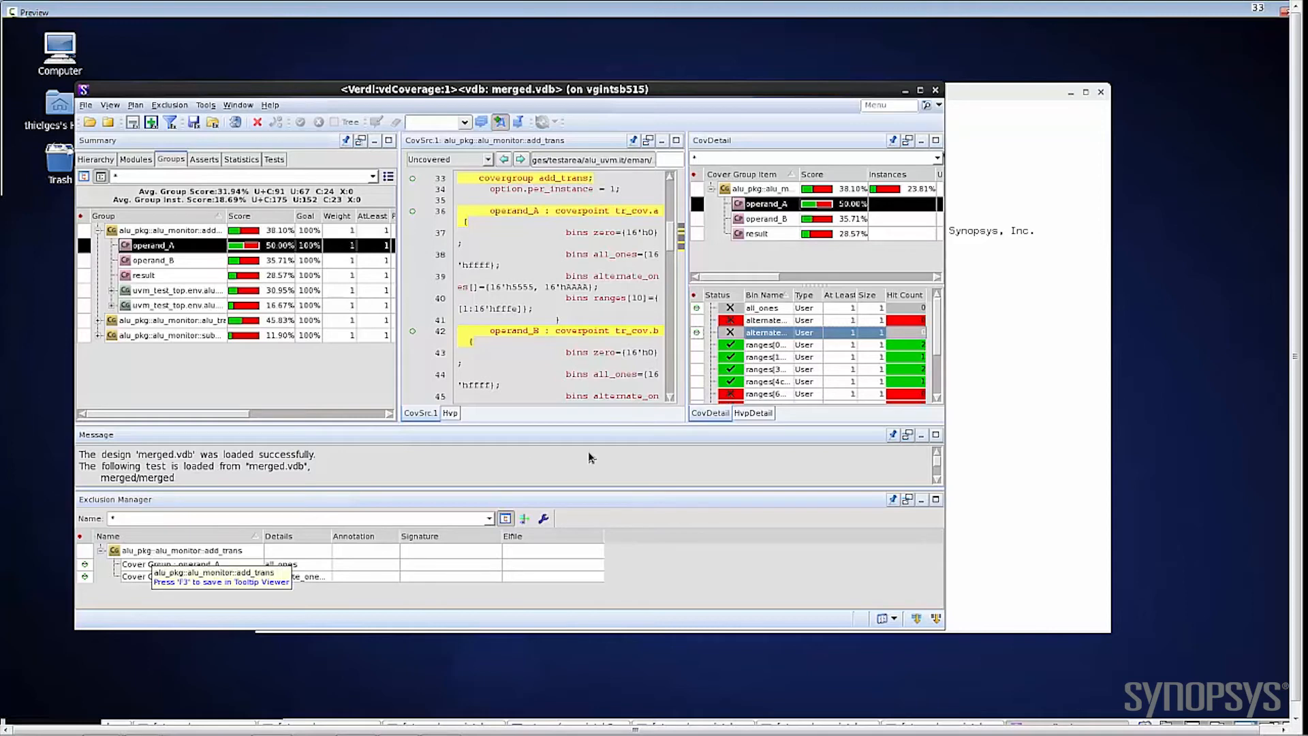
{"action": "left_click", "coordinate": [924, 436]}
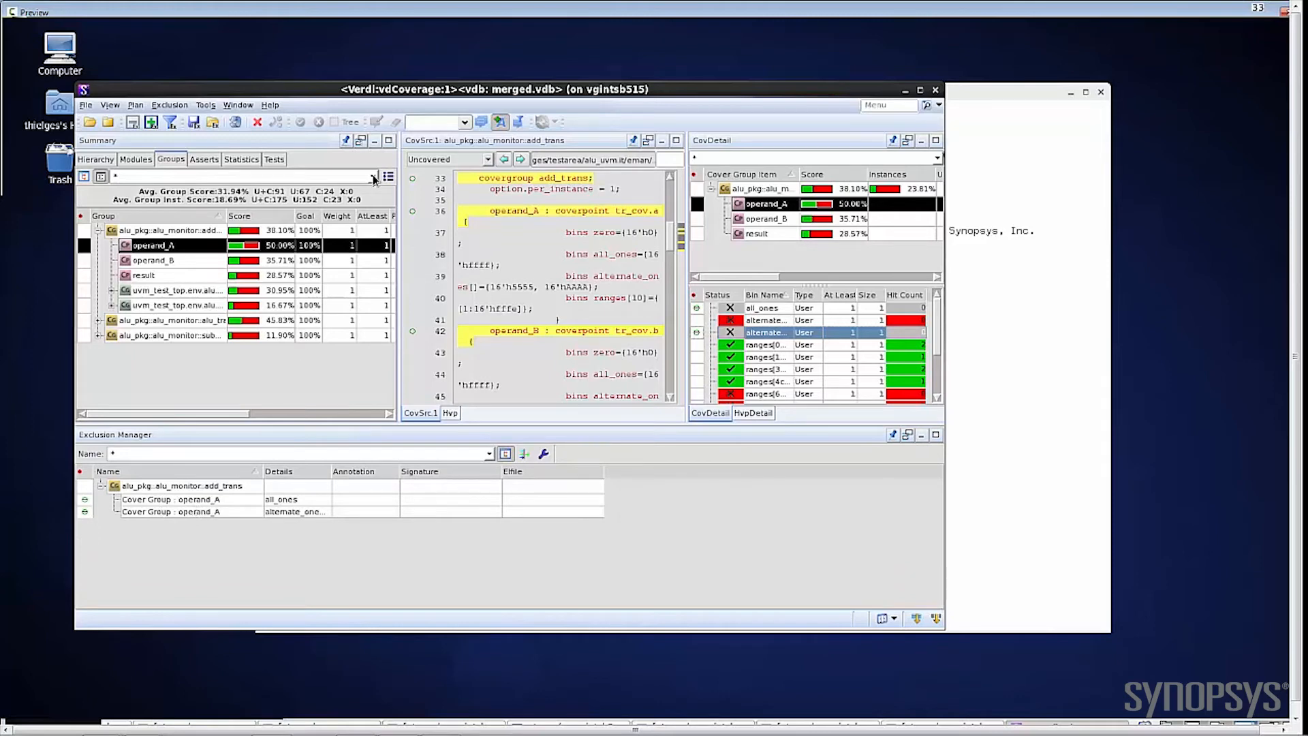
{"action": "left_click", "coordinate": [232, 123]}
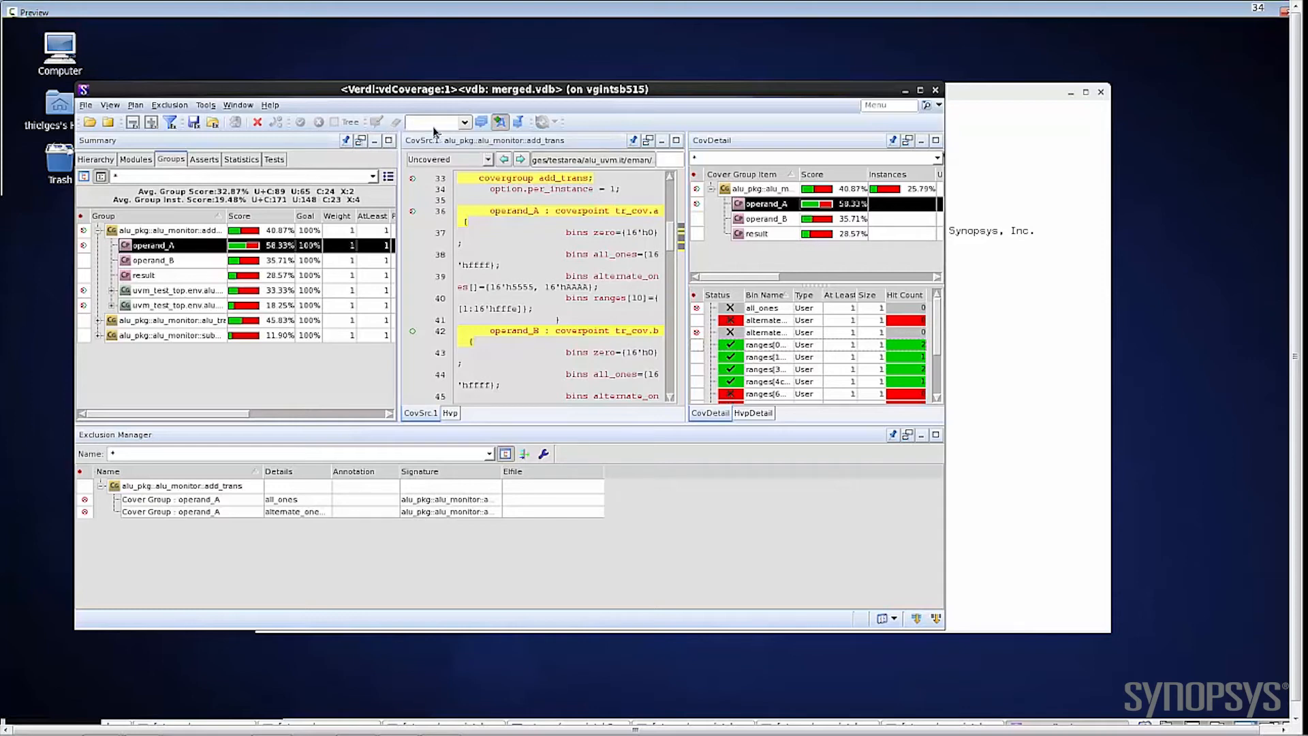
Step: Annotate the all_ones exclusion in the Exclusion Manager with "why"
{"action": "left_click", "coordinate": [368, 501]}
{"action": "left_click", "coordinate": [368, 501]}
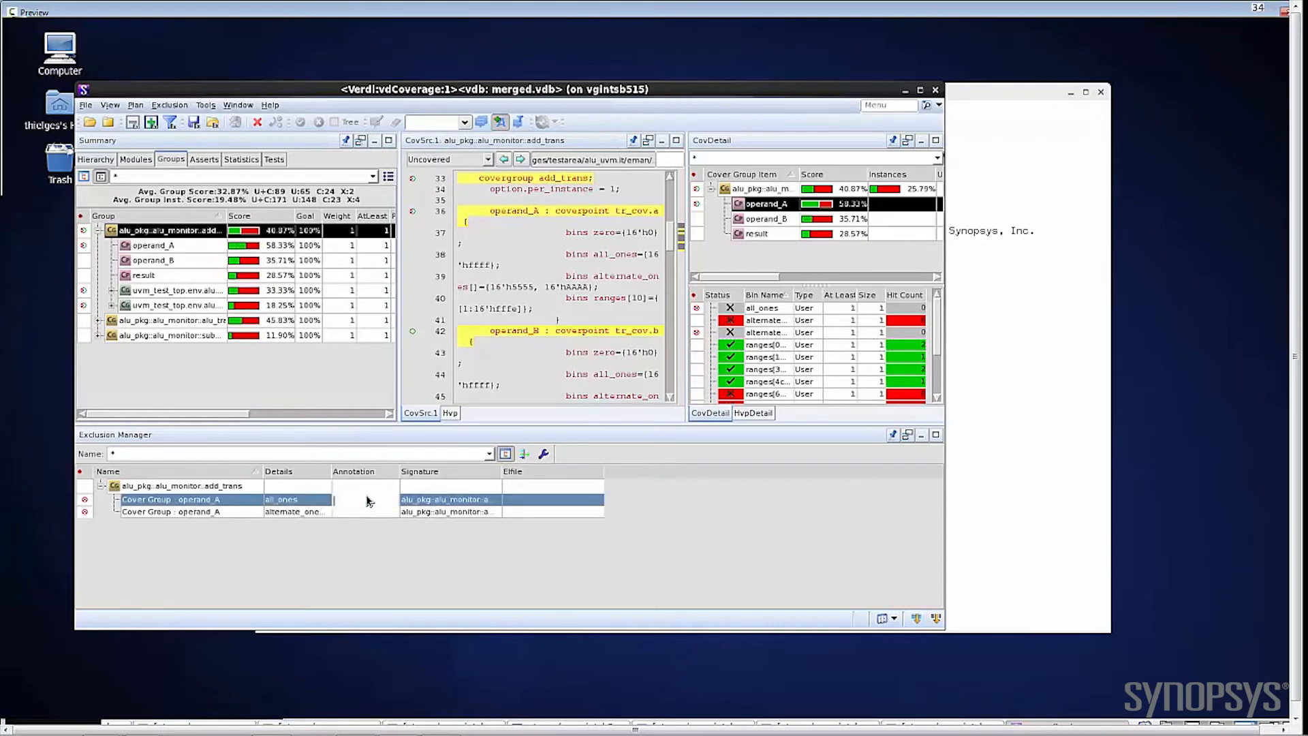
{"action": "key", "text": "Return"}
Step: Exclude the statements at lines 100 and 102 of tb_top.alu with the annotation "becaiuse it wont happen" and recalculate the coverage
{"action": "left_click", "coordinate": [443, 123]}
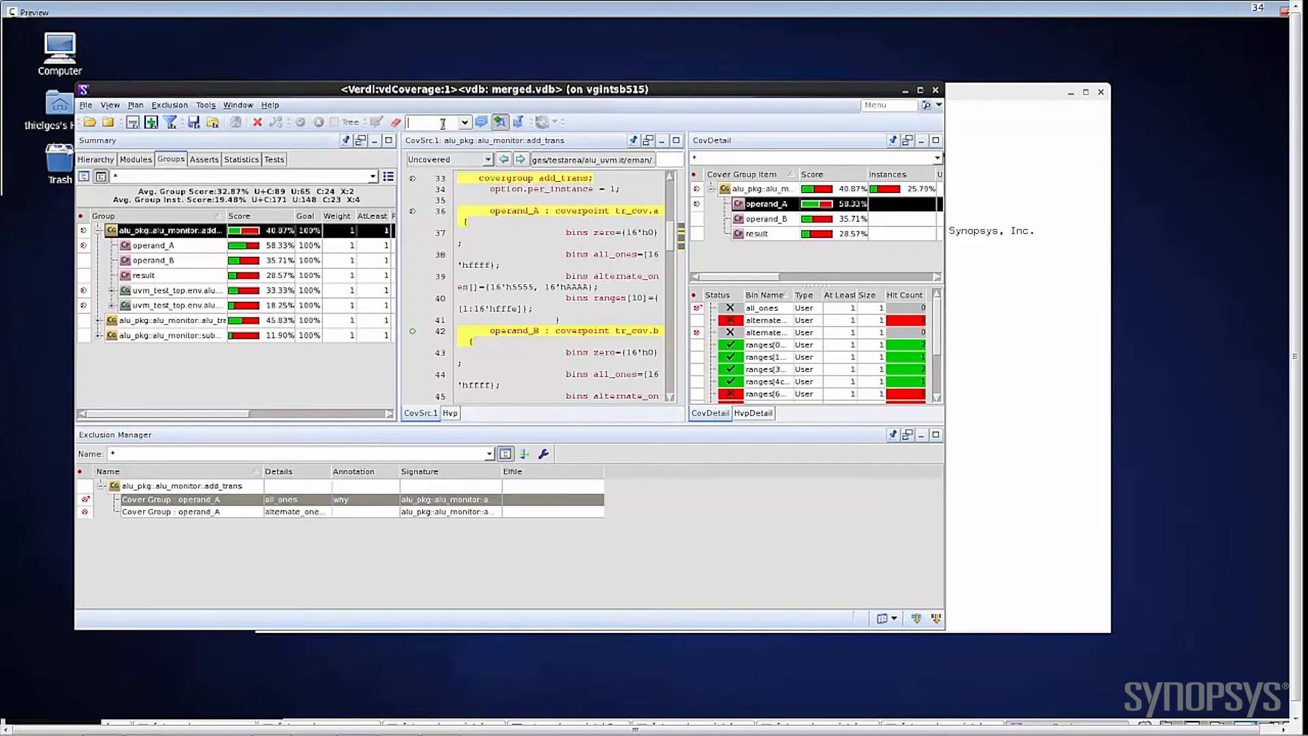
{"action": "type", "text": "becaiuse of it wont happen"}
{"action": "left_click", "coordinate": [94, 160]}
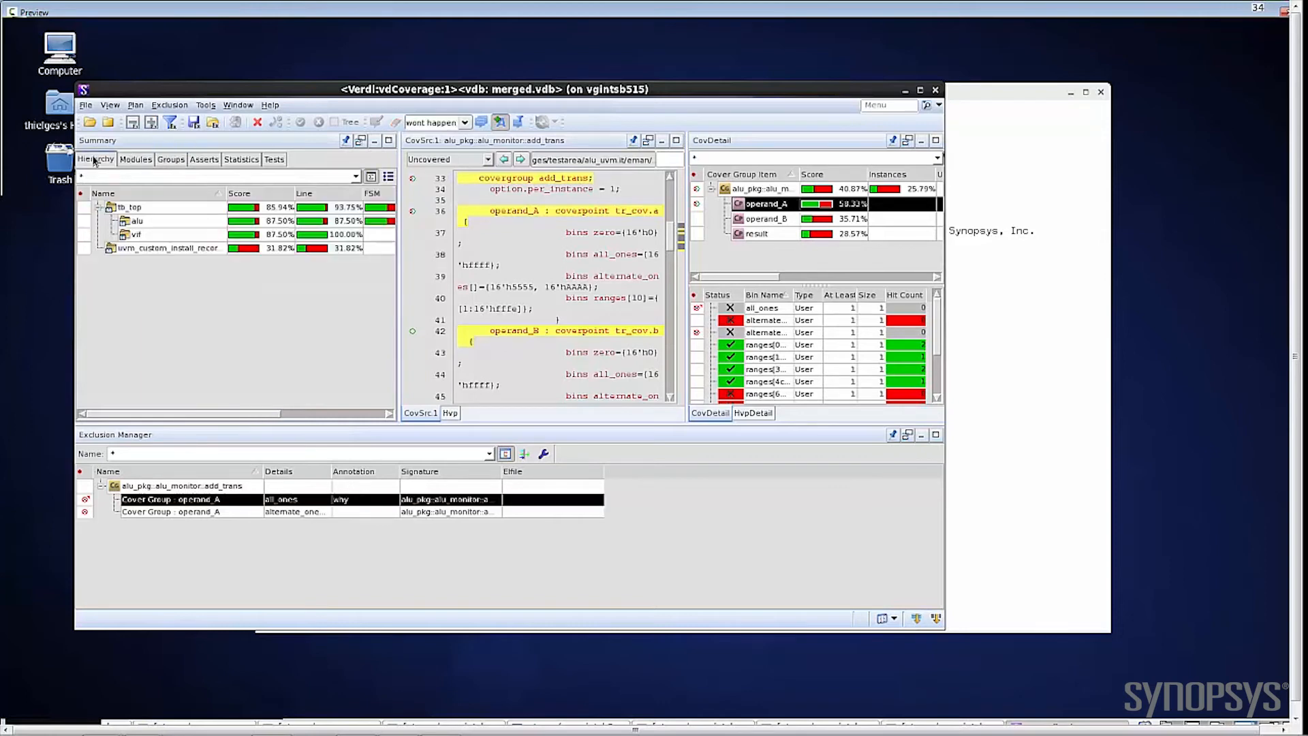
{"action": "left_click", "coordinate": [135, 220]}
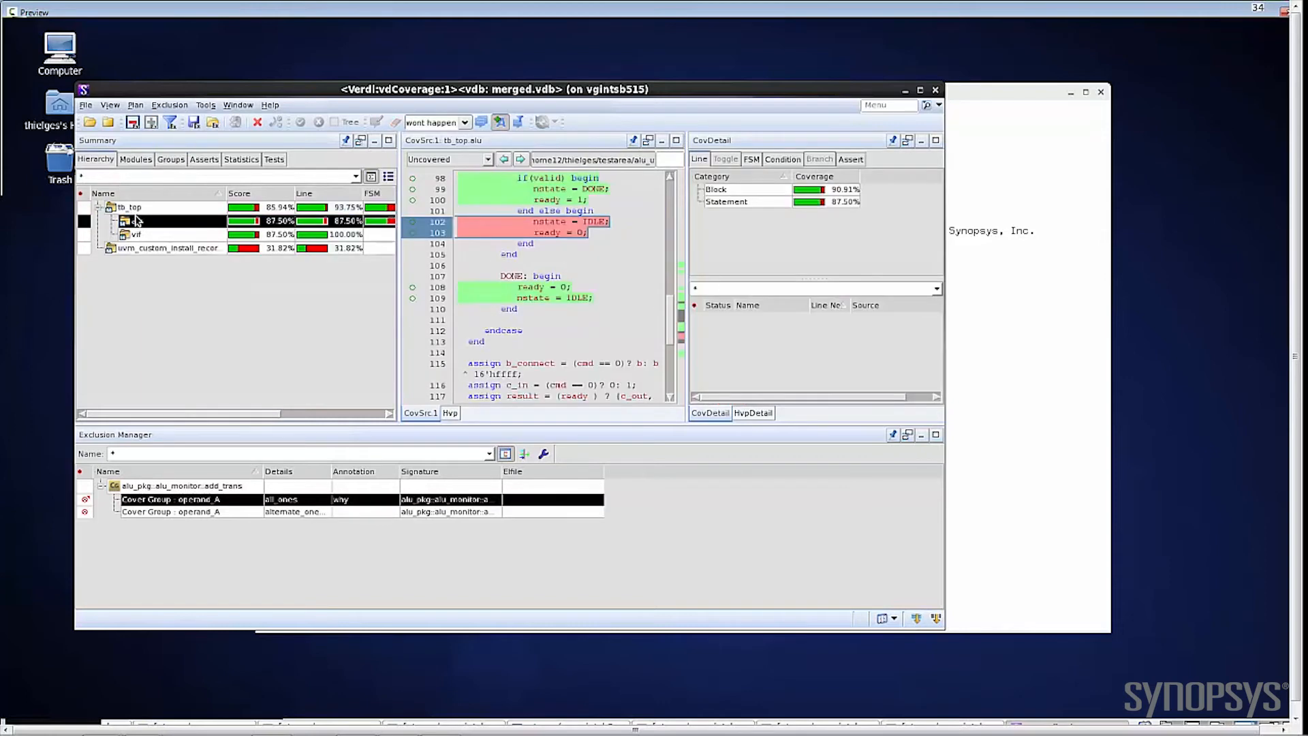
{"action": "left_click", "coordinate": [412, 223]}
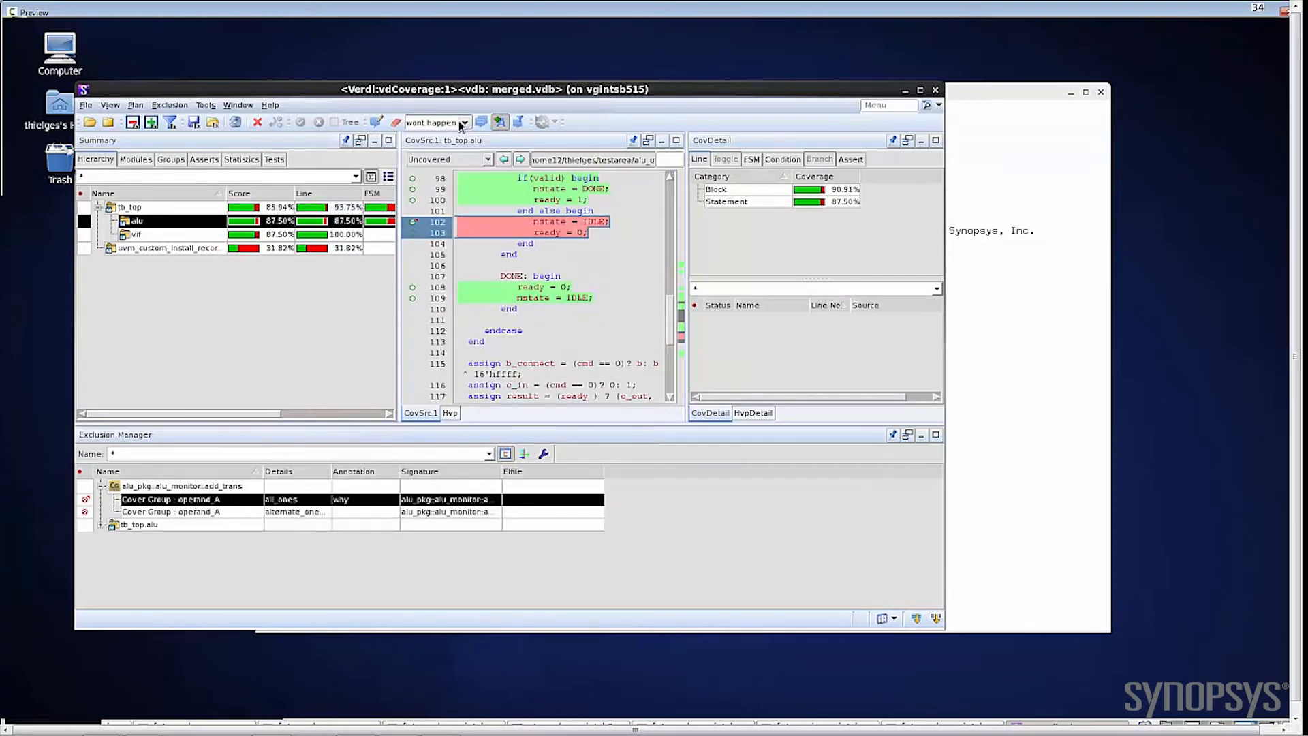
{"action": "left_click", "coordinate": [412, 201]}
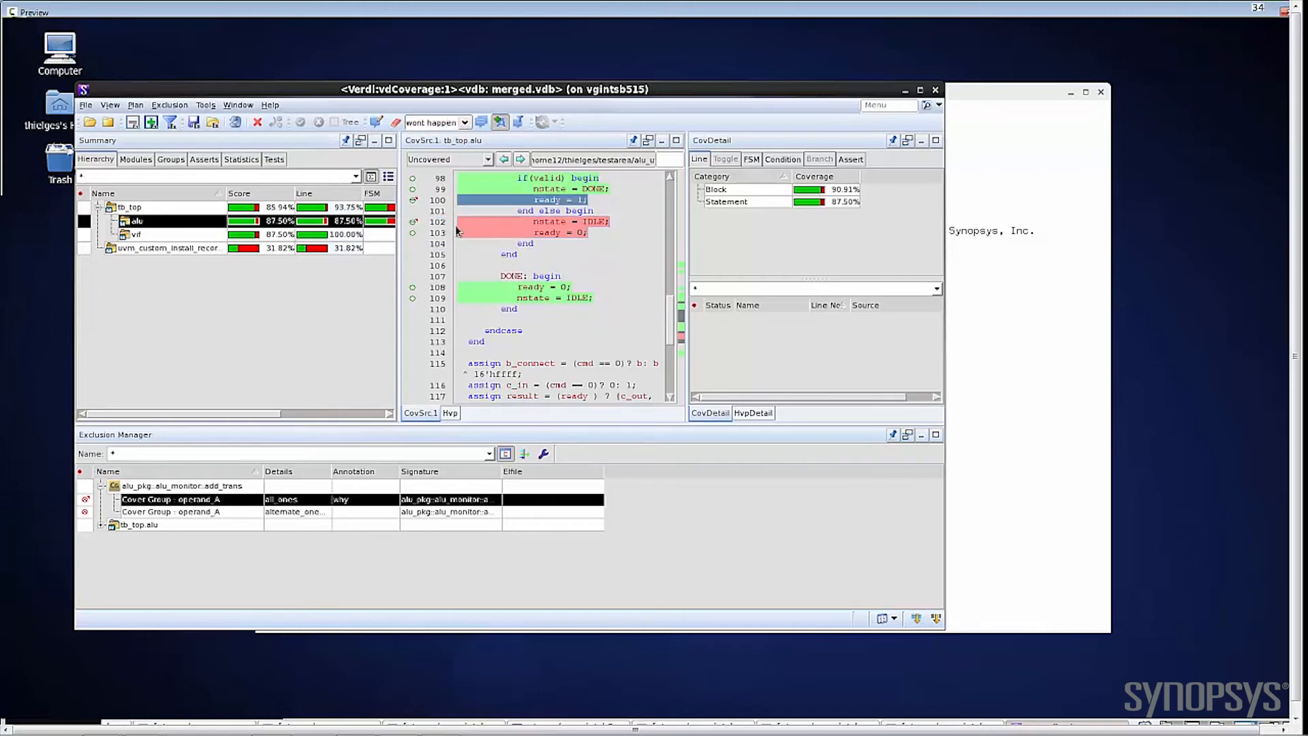
{"action": "left_click", "coordinate": [236, 122]}
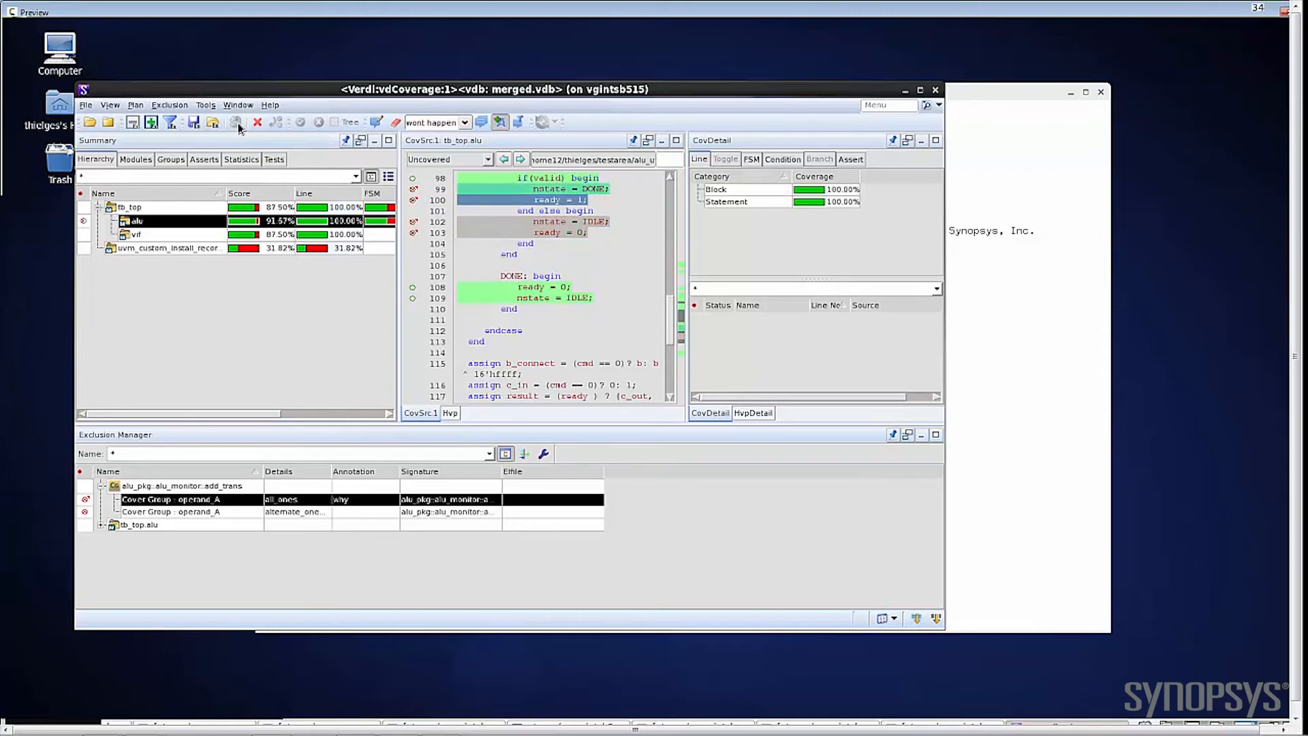
Step: Expand the tb_top.alu exclusions in the Exclusion Manager and sort the list by annotation
{"action": "left_click", "coordinate": [104, 526]}
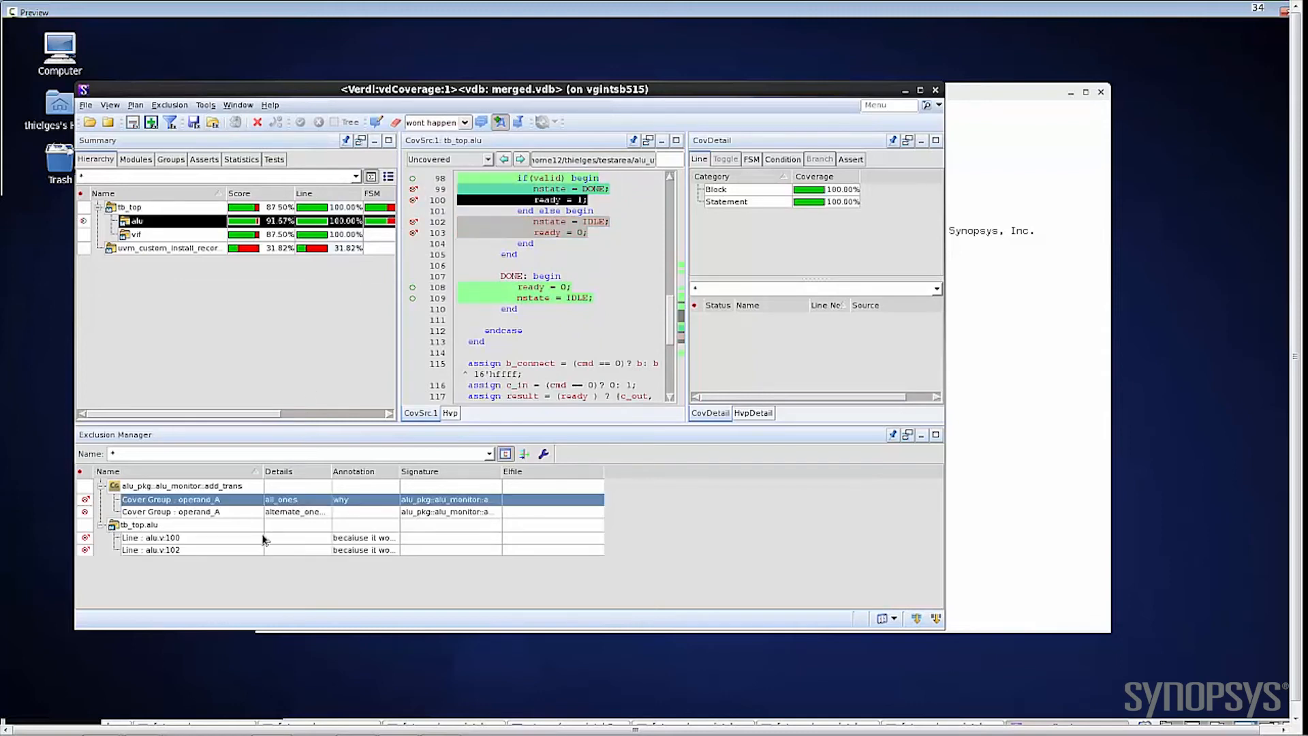
{"action": "left_click", "coordinate": [352, 539]}
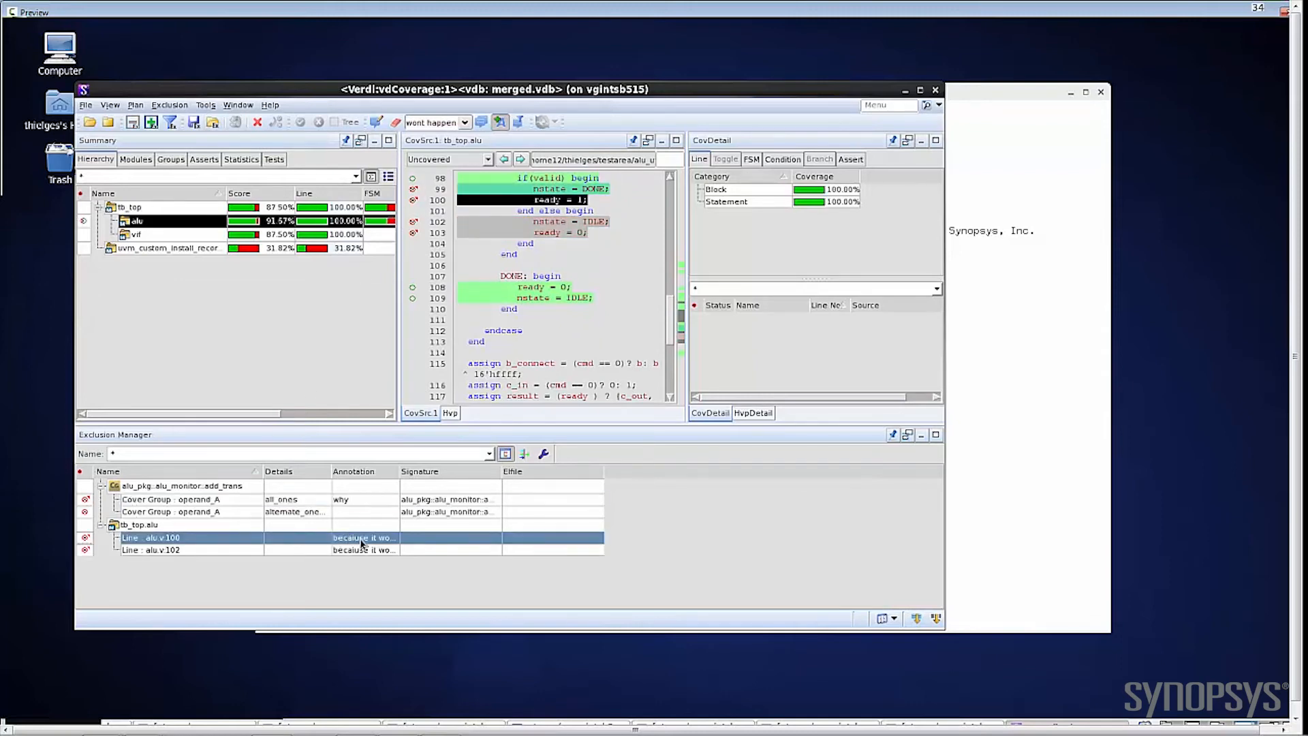
{"action": "left_click", "coordinate": [357, 470]}
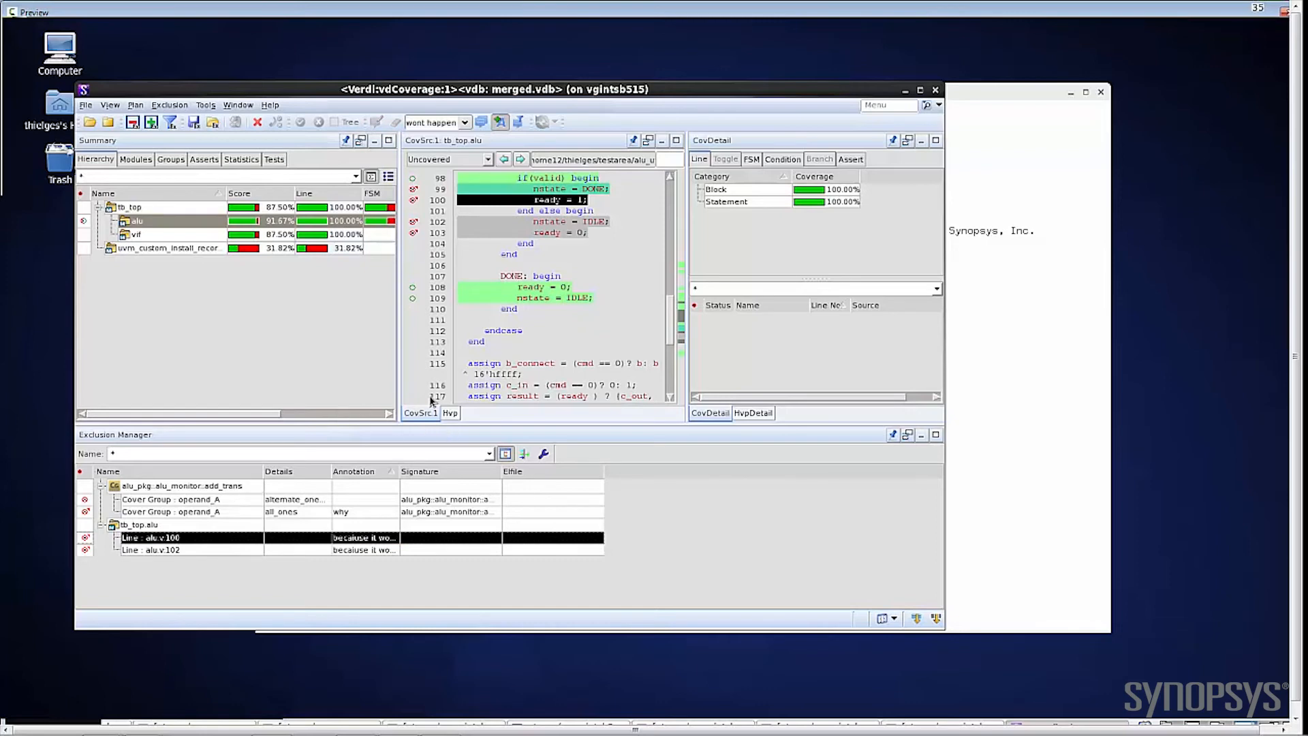
Step: Create a new hierarchical verification plan with its default name and add a feature under it
{"action": "left_click", "coordinate": [450, 414]}
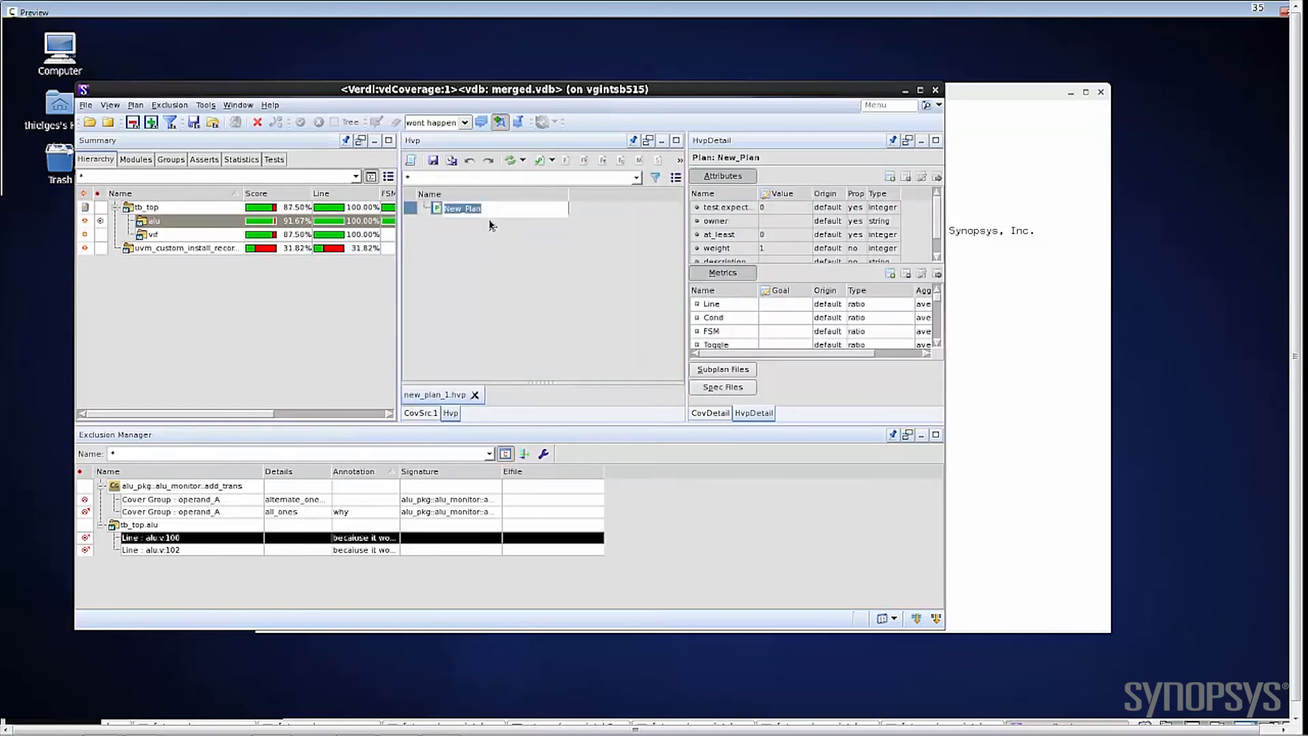
{"action": "key", "text": "Return"}
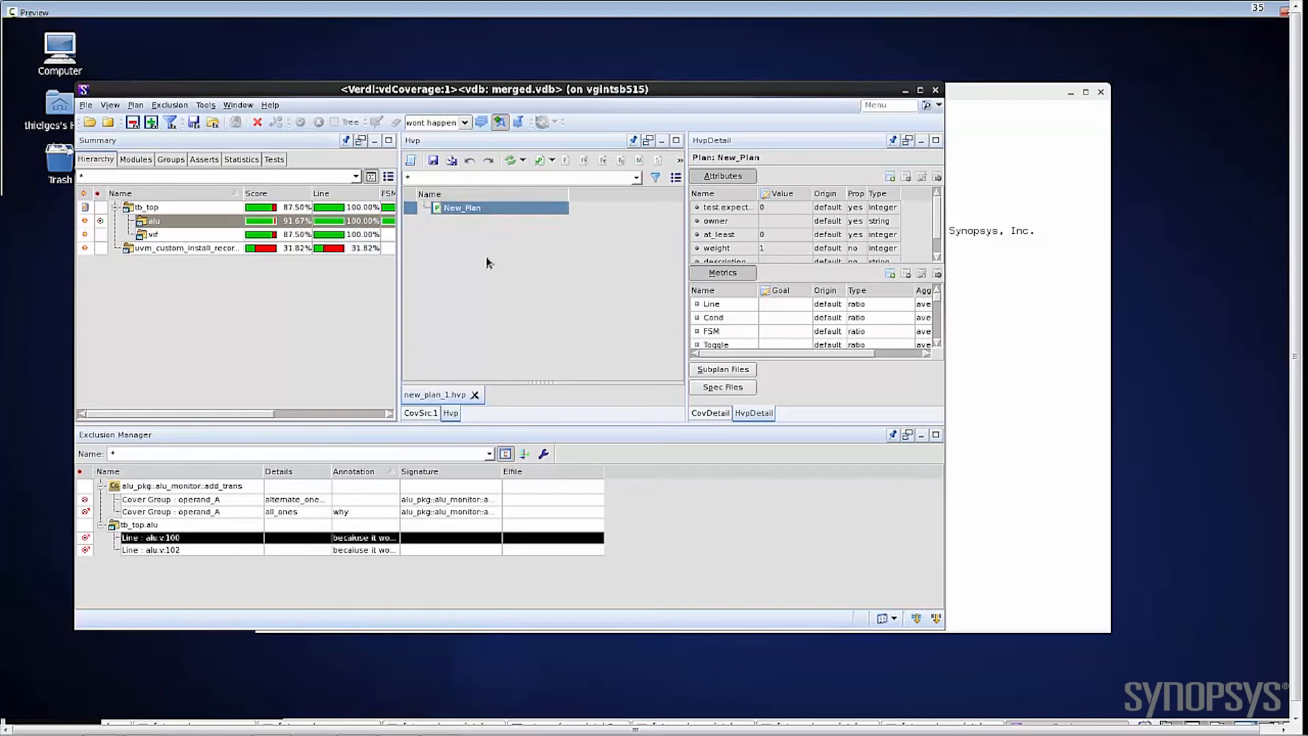
{"action": "left_click", "coordinate": [486, 262]}
{"action": "left_click", "coordinate": [463, 211]}
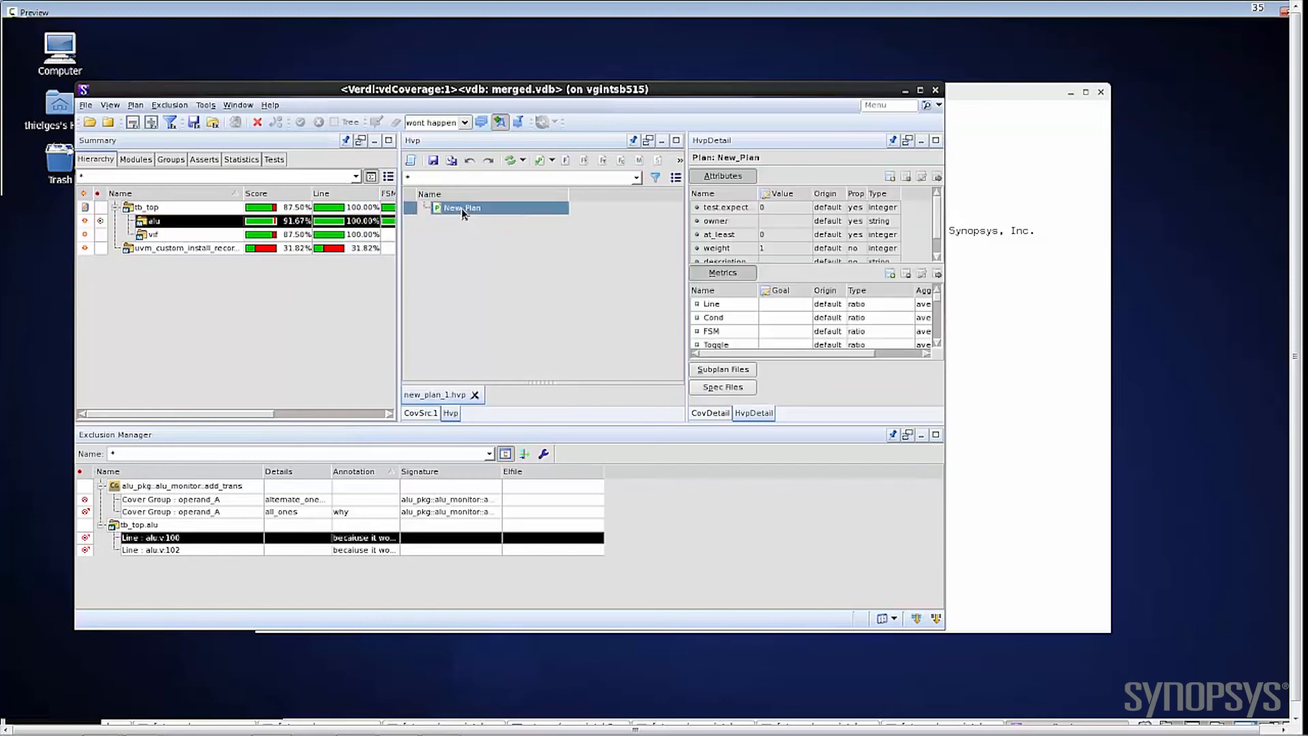
{"action": "left_click", "coordinate": [565, 160]}
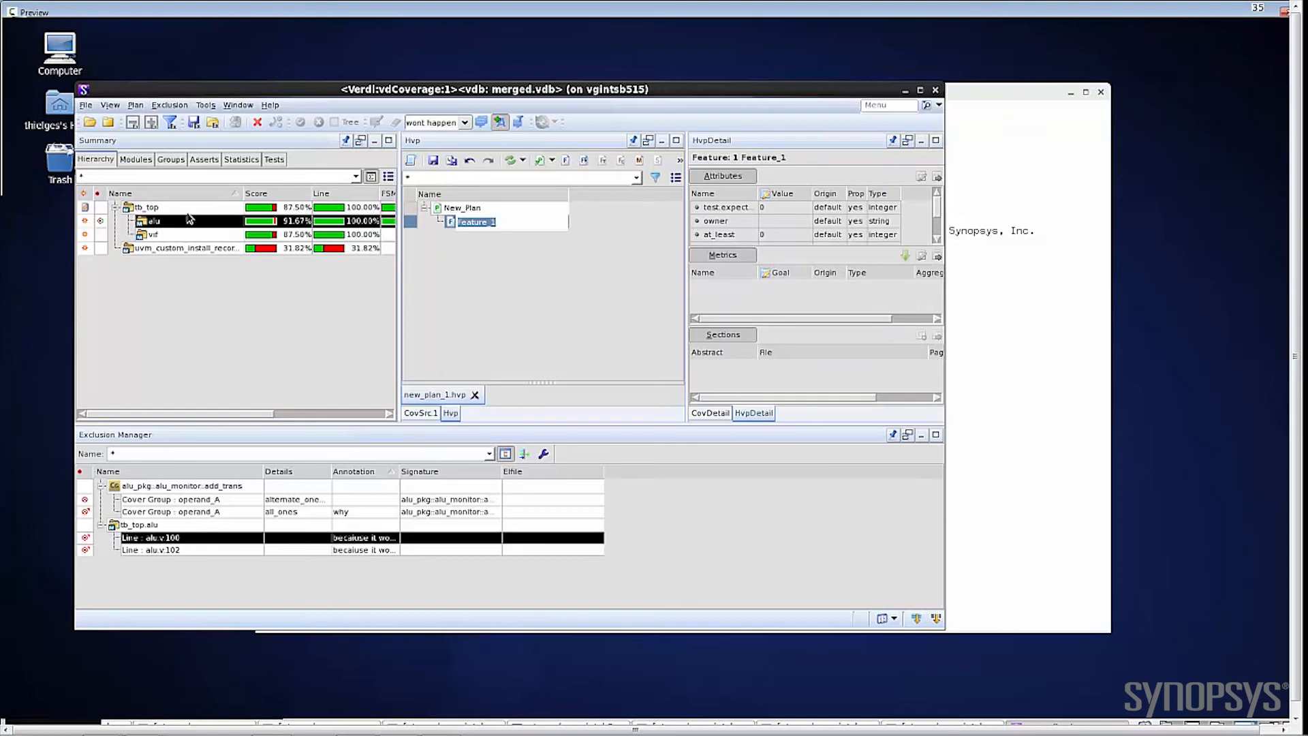
Step: Link the tb_top.alu instance and the alu_monitor add_trans cover group to the new feature as measures
{"action": "left_click_drag", "start_coordinate": [139, 221], "coordinate": [470, 227]}
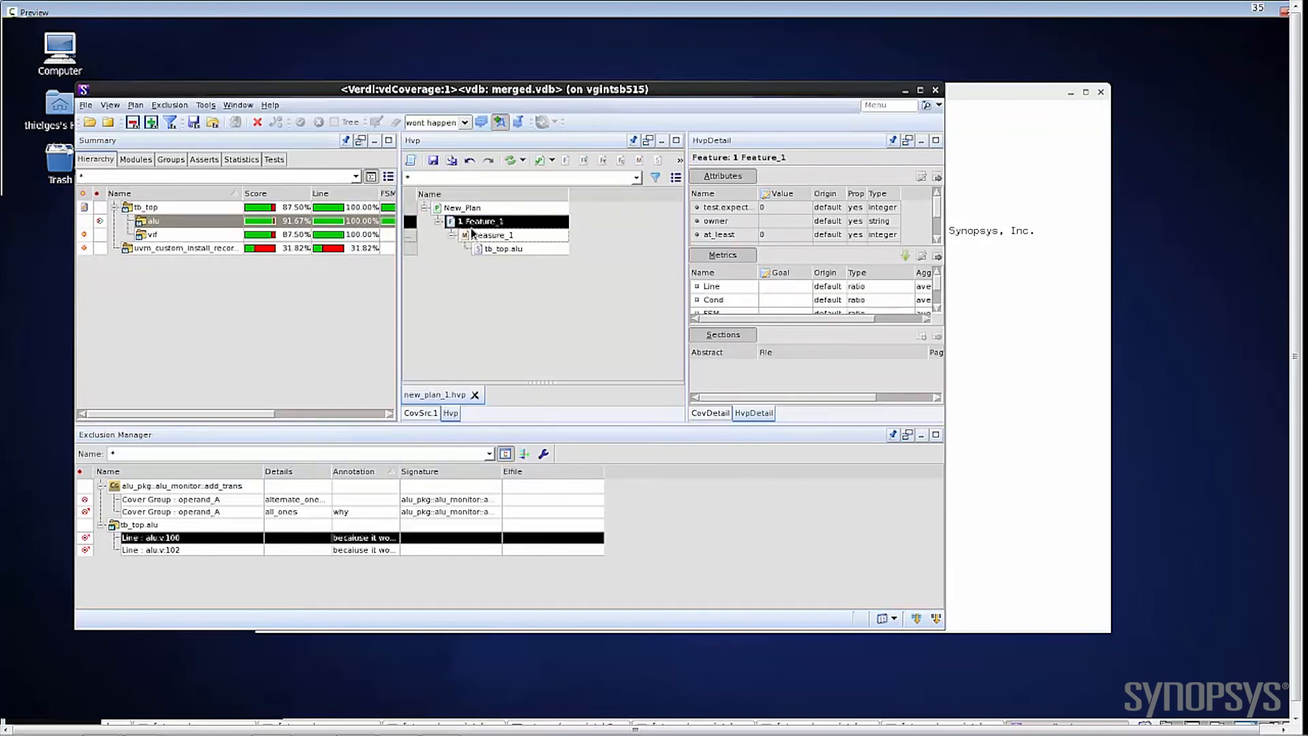
{"action": "mouse_move", "coordinate": [471, 233]}
{"action": "left_click", "coordinate": [168, 163]}
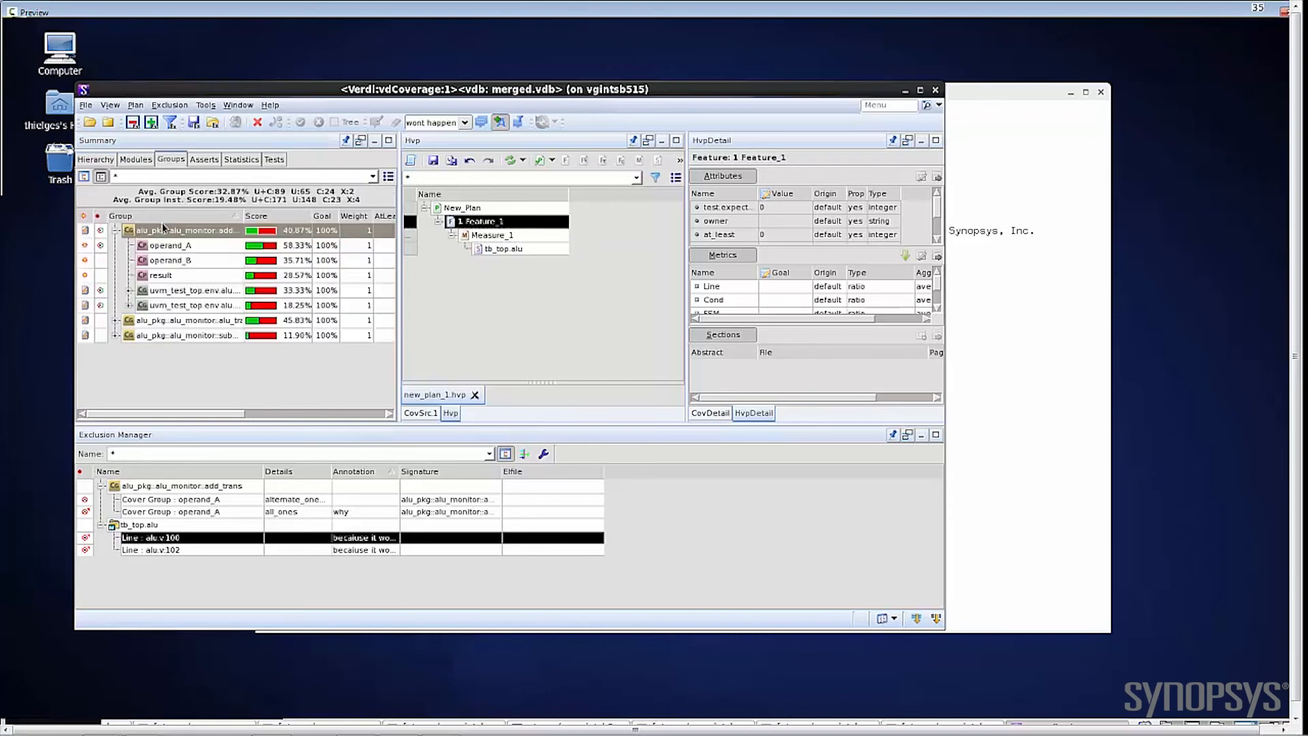
{"action": "double_click", "coordinate": [163, 244]}
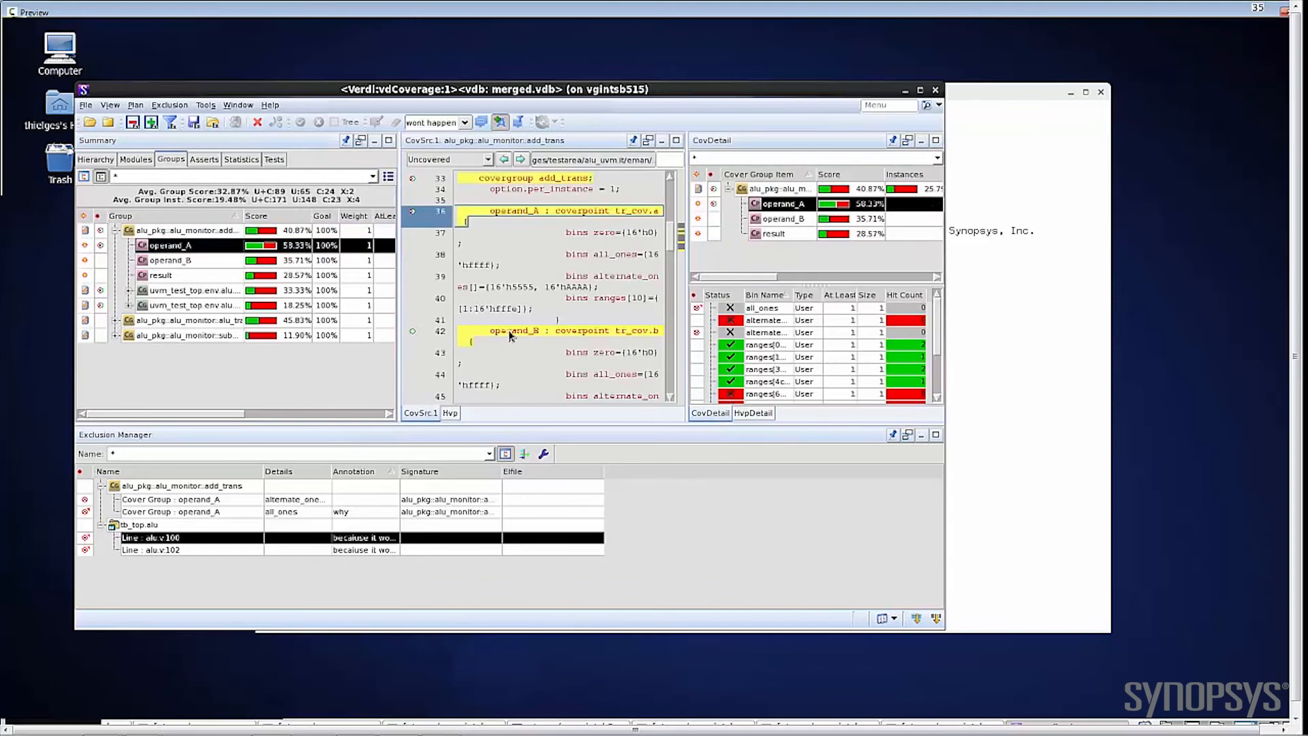
{"action": "left_click", "coordinate": [449, 413]}
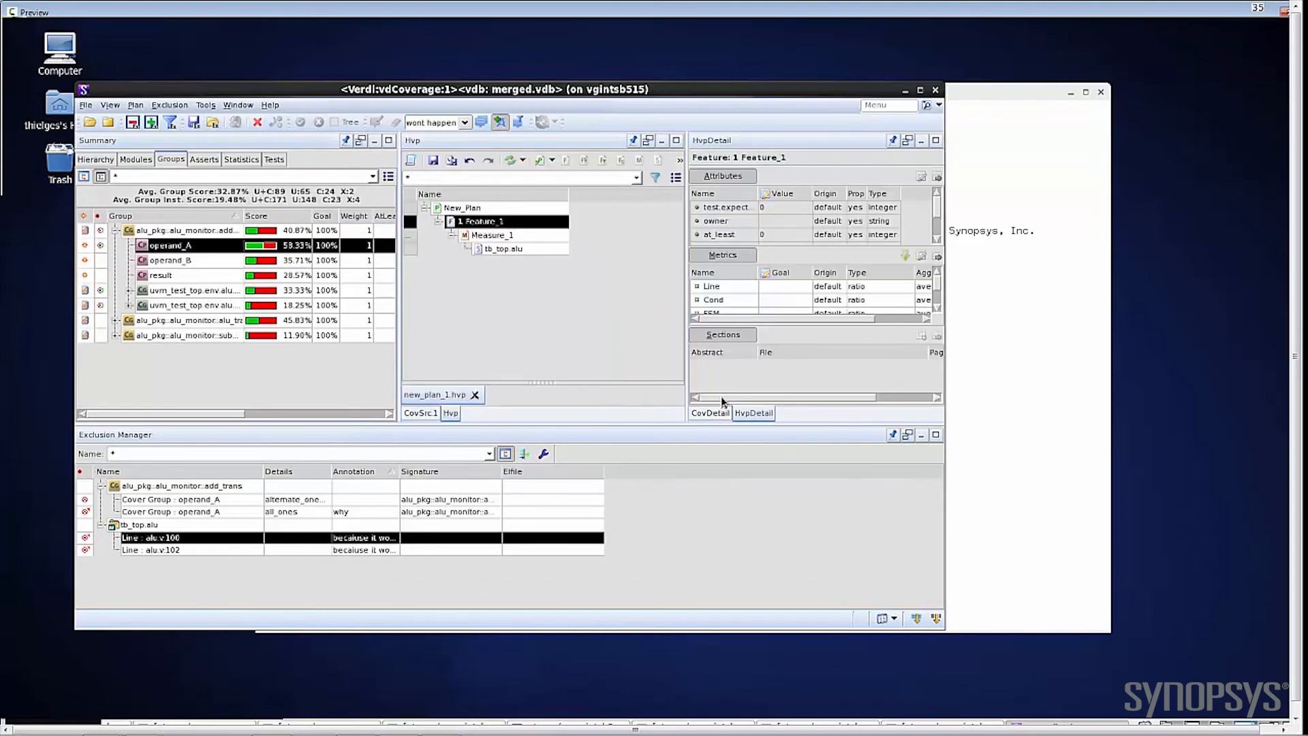
{"action": "left_click", "coordinate": [716, 414]}
{"action": "left_click_drag", "start_coordinate": [184, 230], "coordinate": [495, 224]}
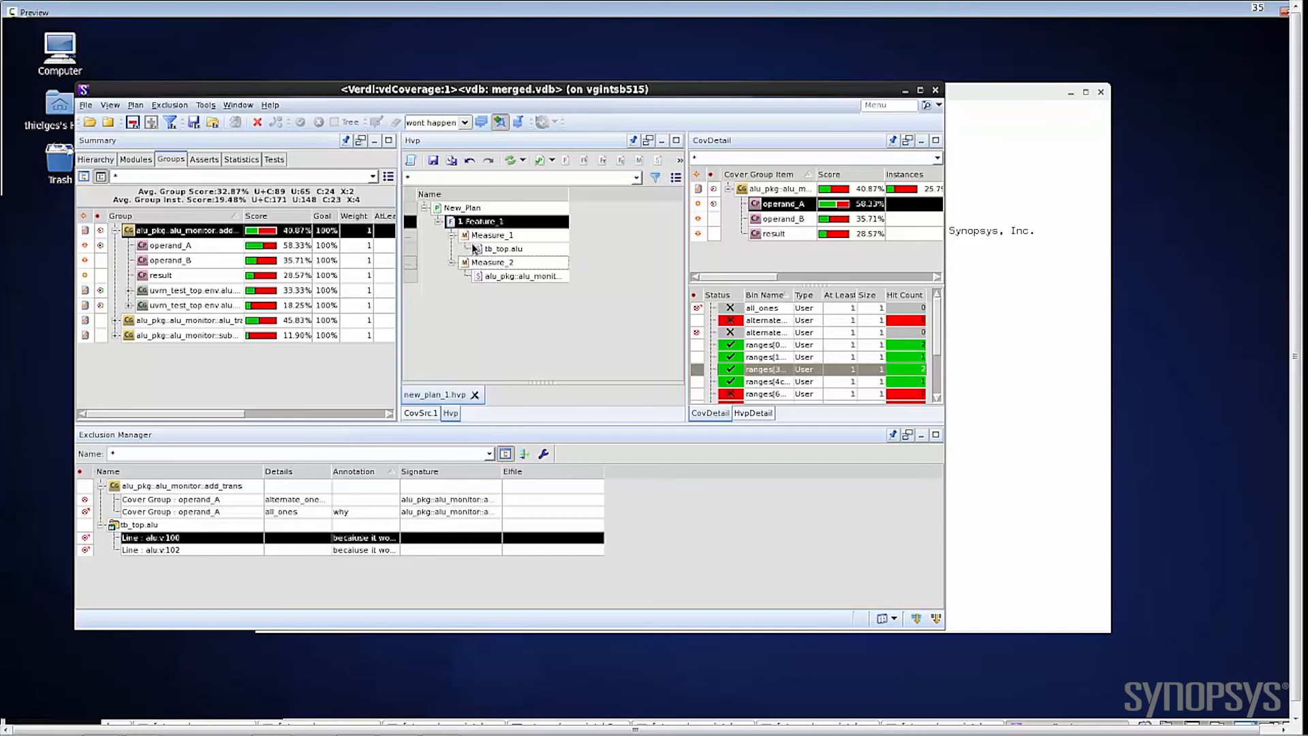
Step: Recalculate the plan's scores and review its Line, Cond, FSM and Group coverage columns
{"action": "left_click", "coordinate": [511, 163]}
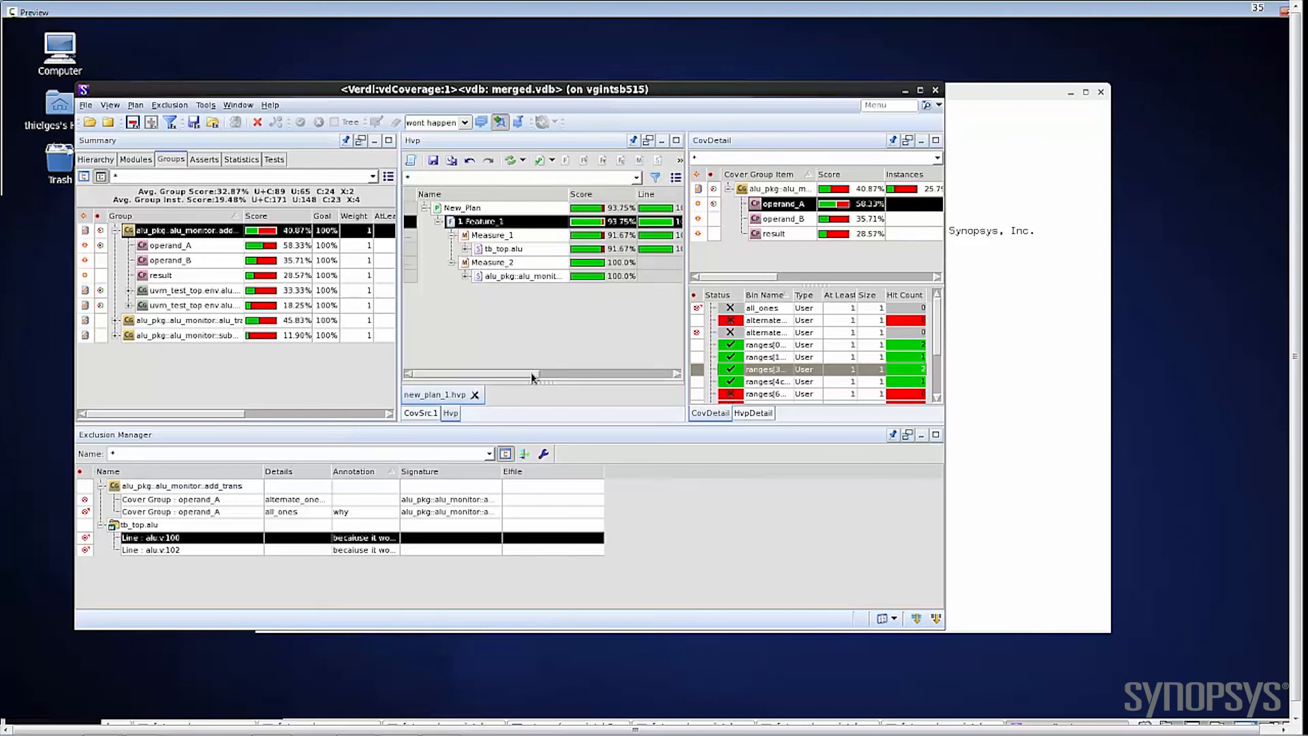
{"action": "left_click_drag", "start_coordinate": [536, 374], "coordinate": [644, 366]}
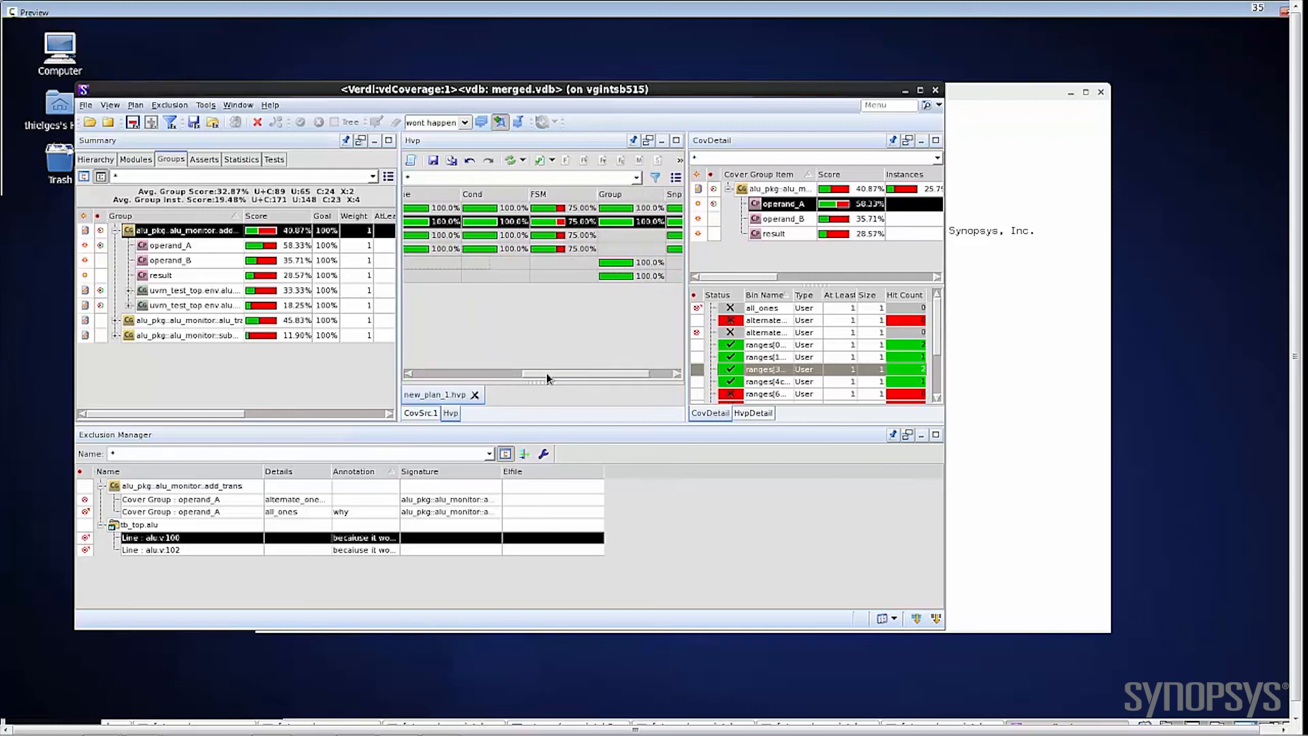
{"action": "left_click_drag", "start_coordinate": [528, 375], "coordinate": [426, 370]}
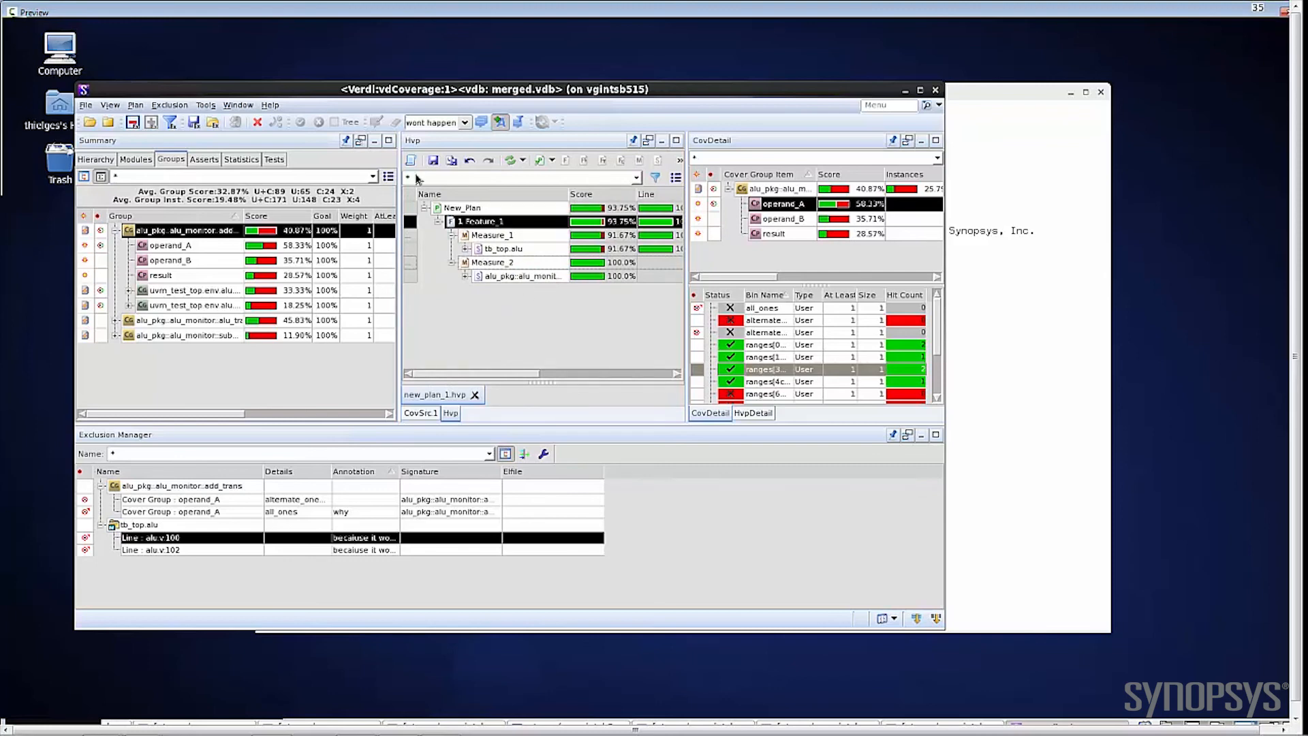
Step: Save the plan as new_plan_1.hvp in the eman folder, replacing the existing file
{"action": "left_click", "coordinate": [135, 105]}
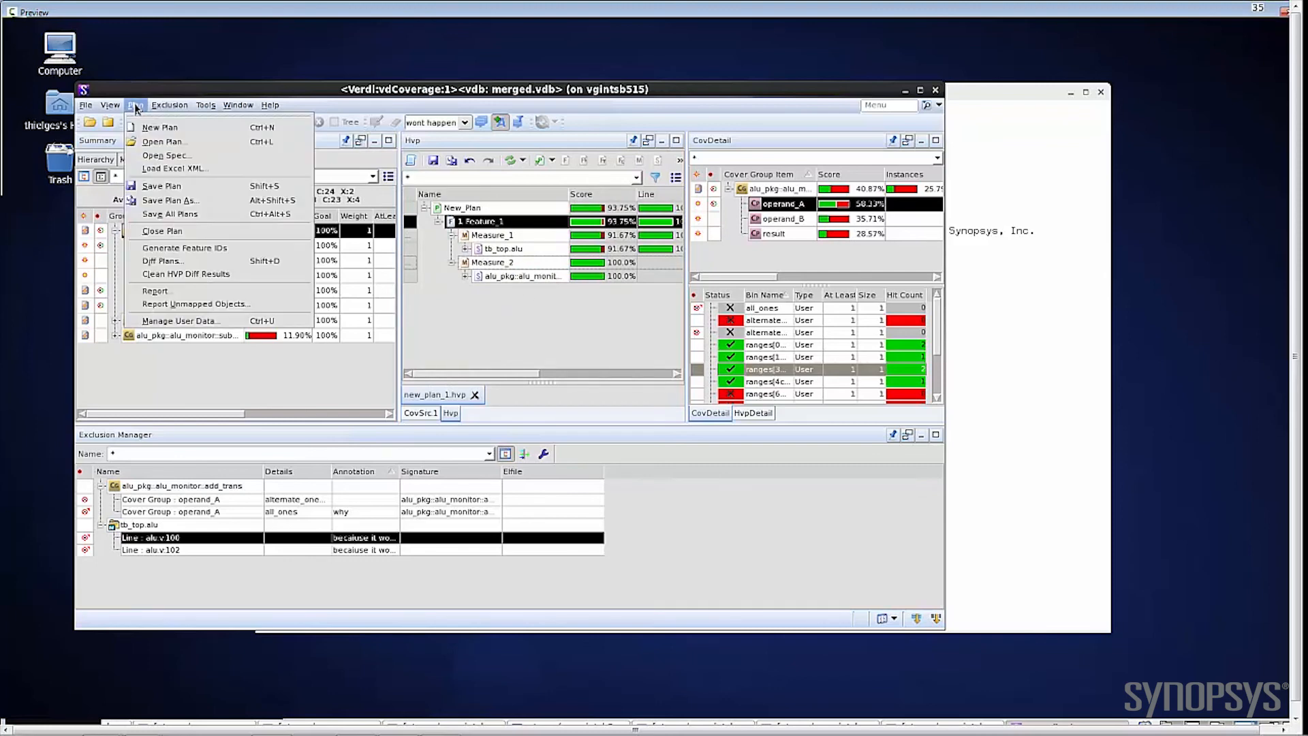
{"action": "left_click", "coordinate": [144, 186]}
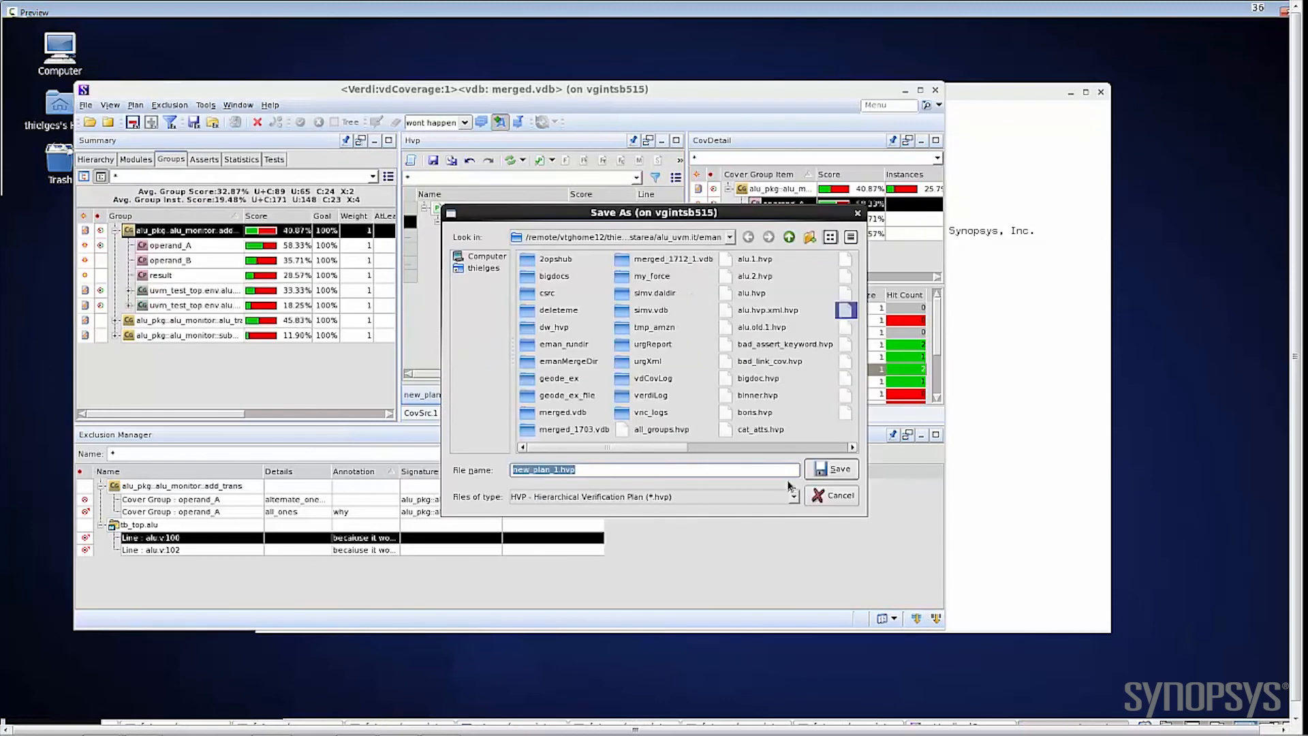
{"action": "left_click", "coordinate": [824, 475]}
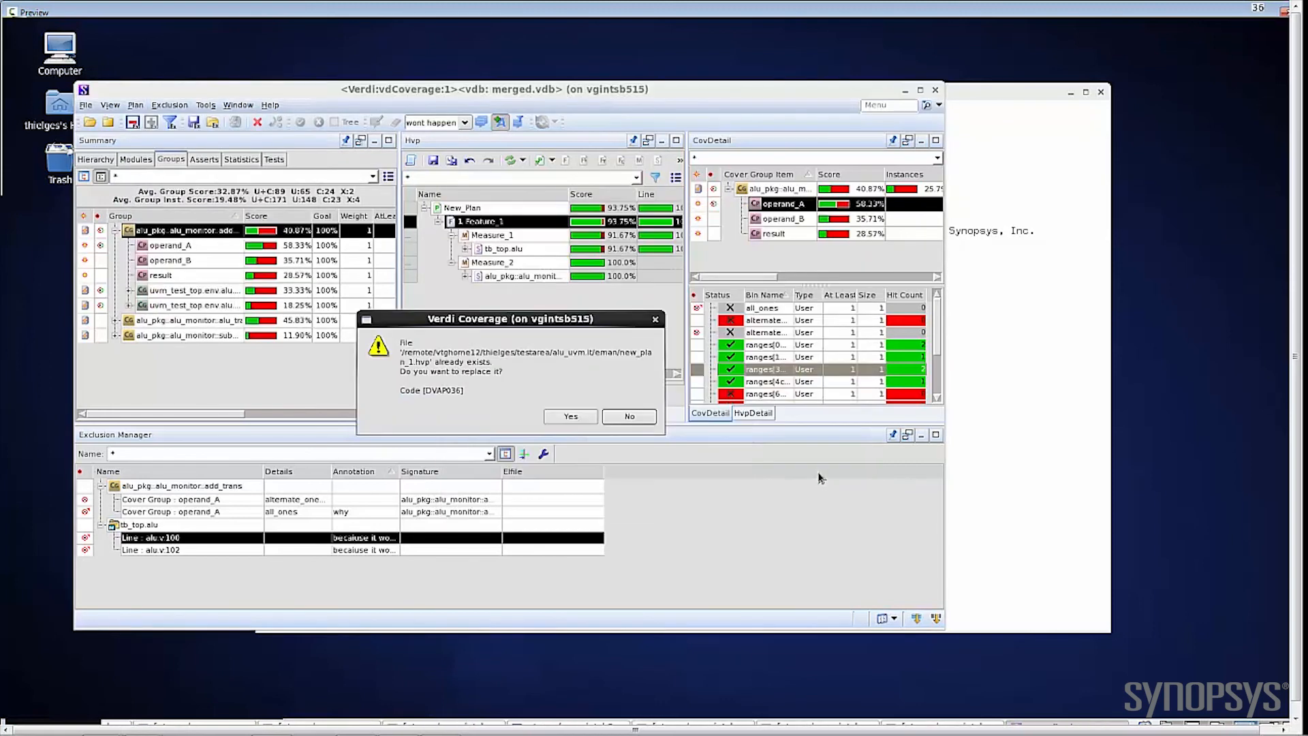
{"action": "left_click", "coordinate": [588, 419]}
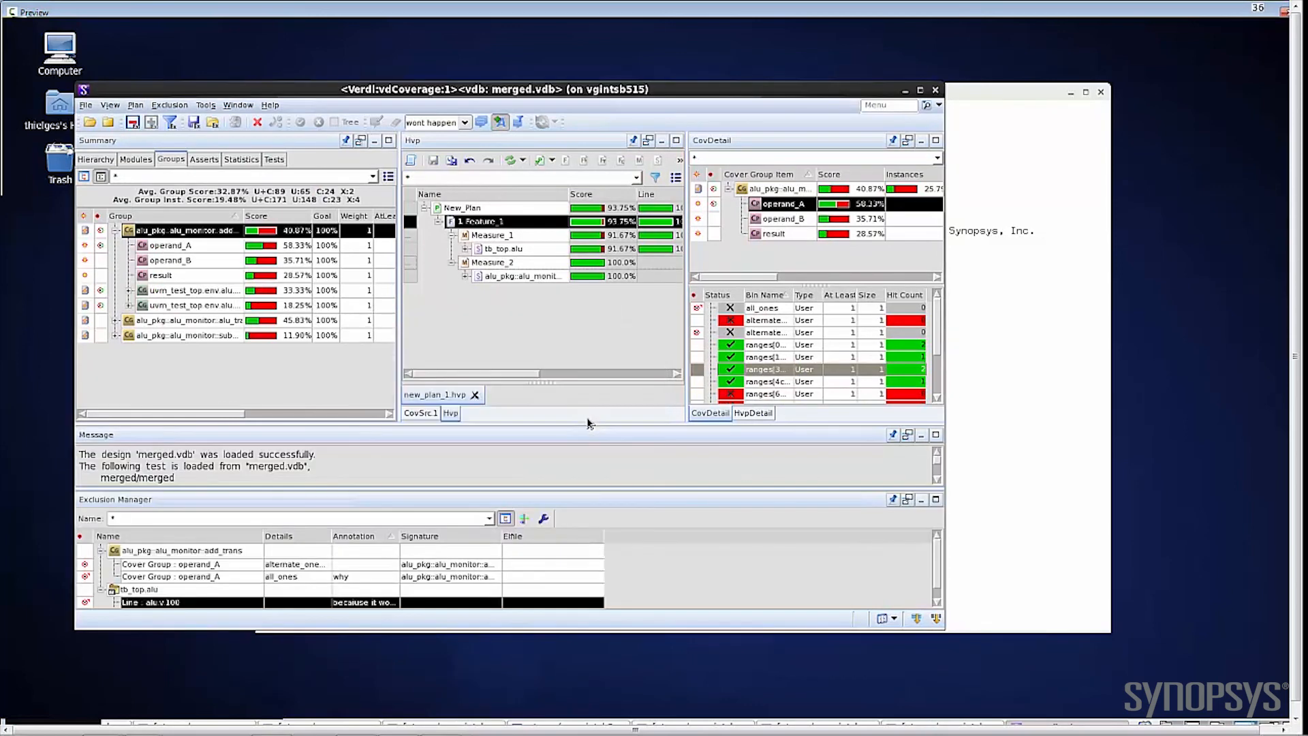